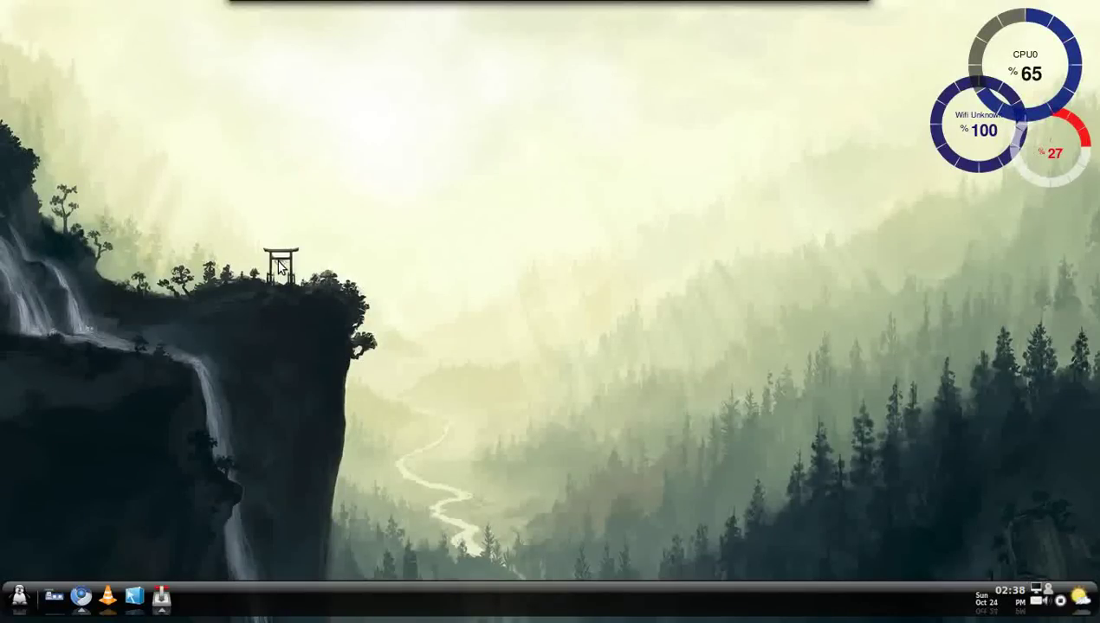
Step: Press Ctrl+Space to bring up the Type To Search launcher
key("ctrl+space")
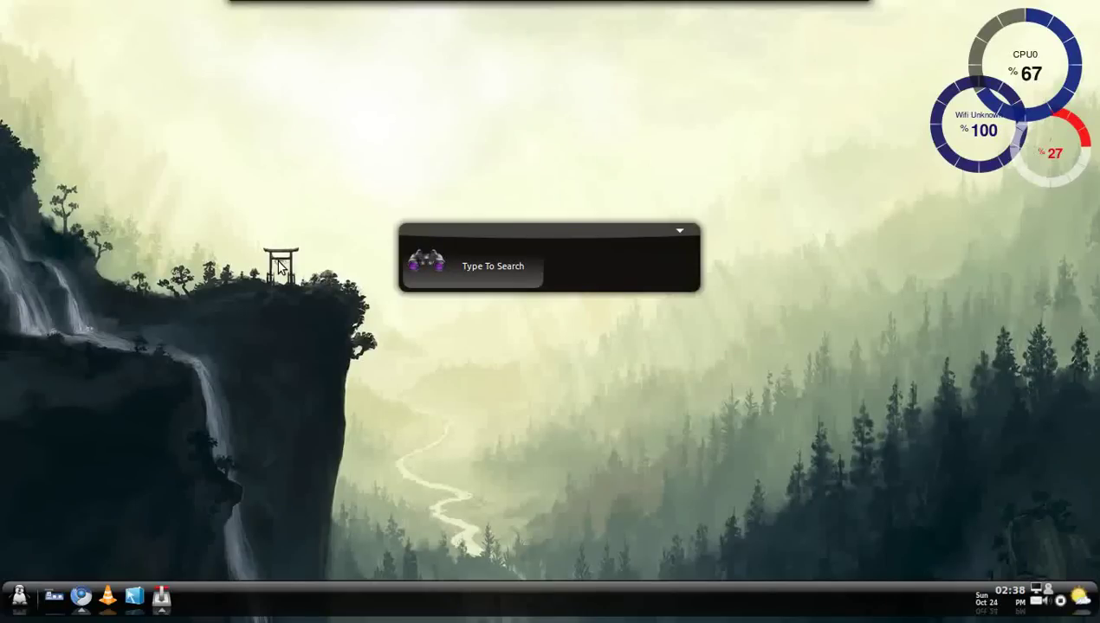
Step: Search Ubuntu Software Center for 'ubuntu twe', confirm Ubuntu Tweak is installed, then close it
type("ub")
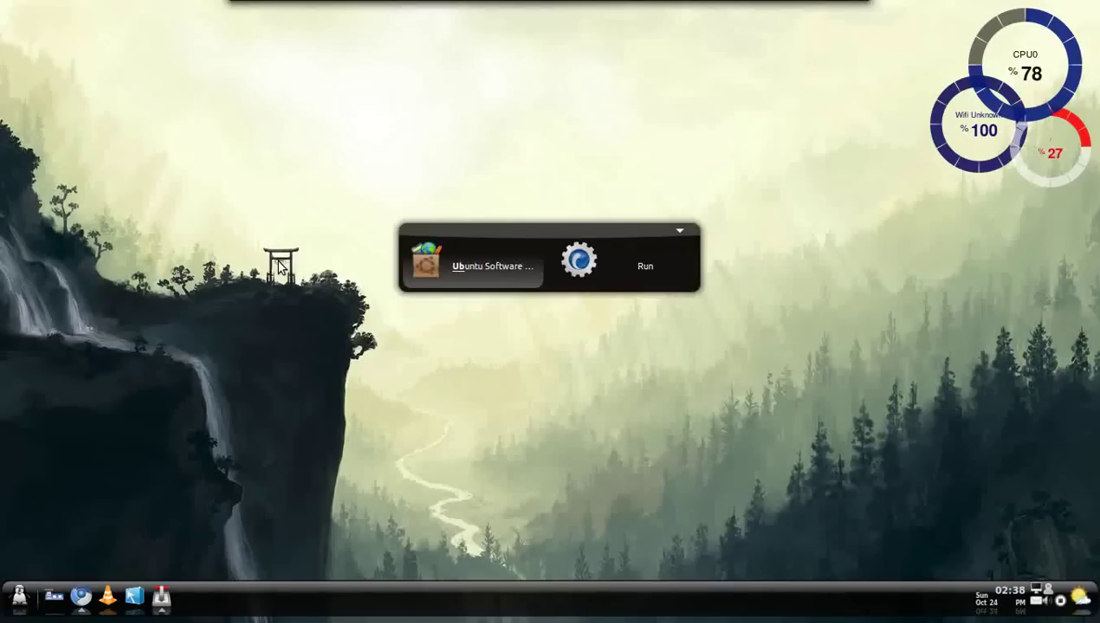
key("Return")
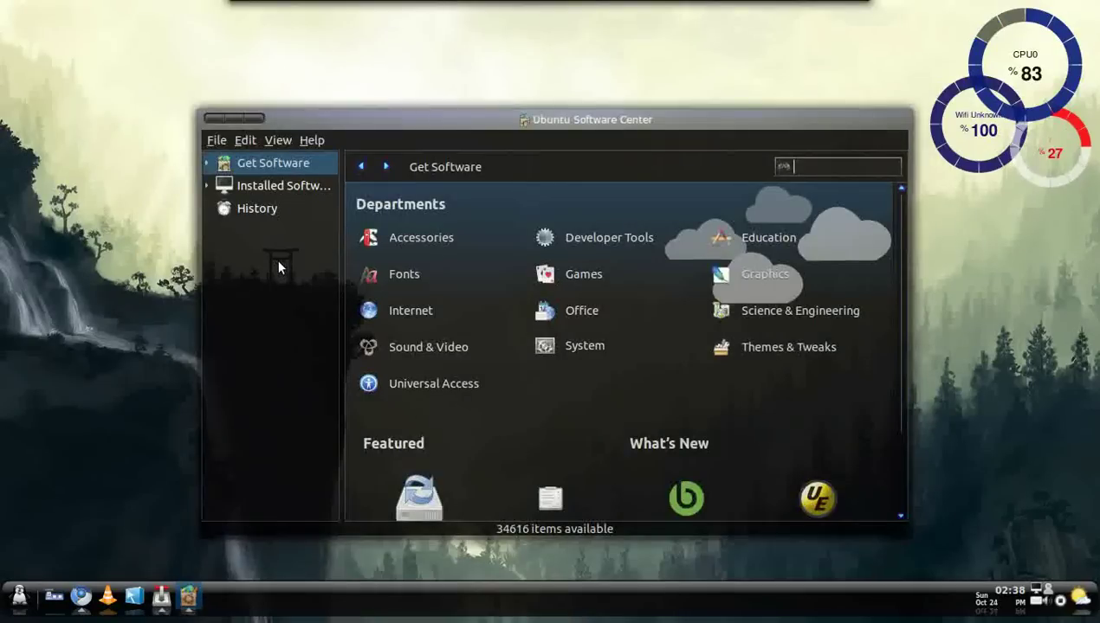
type("ub")
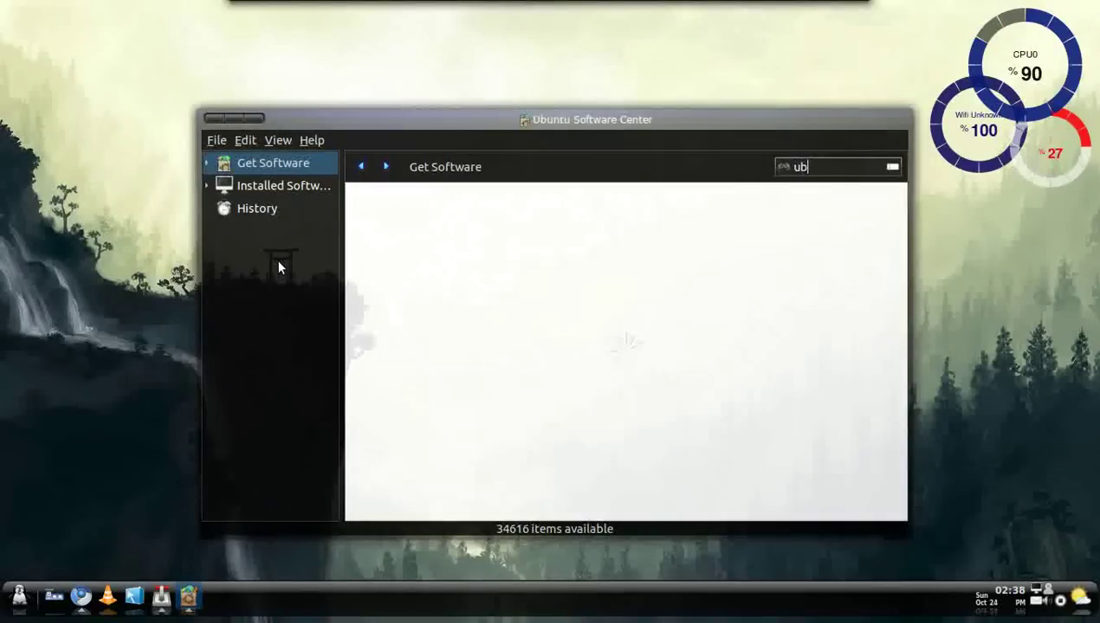
type("untu tw")
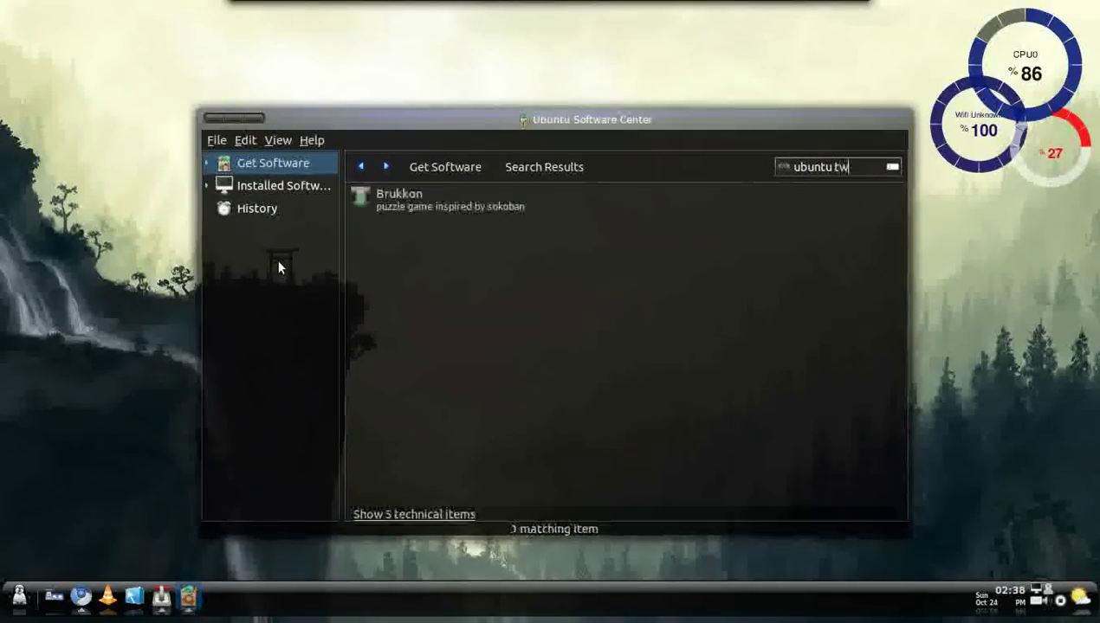
type("e")
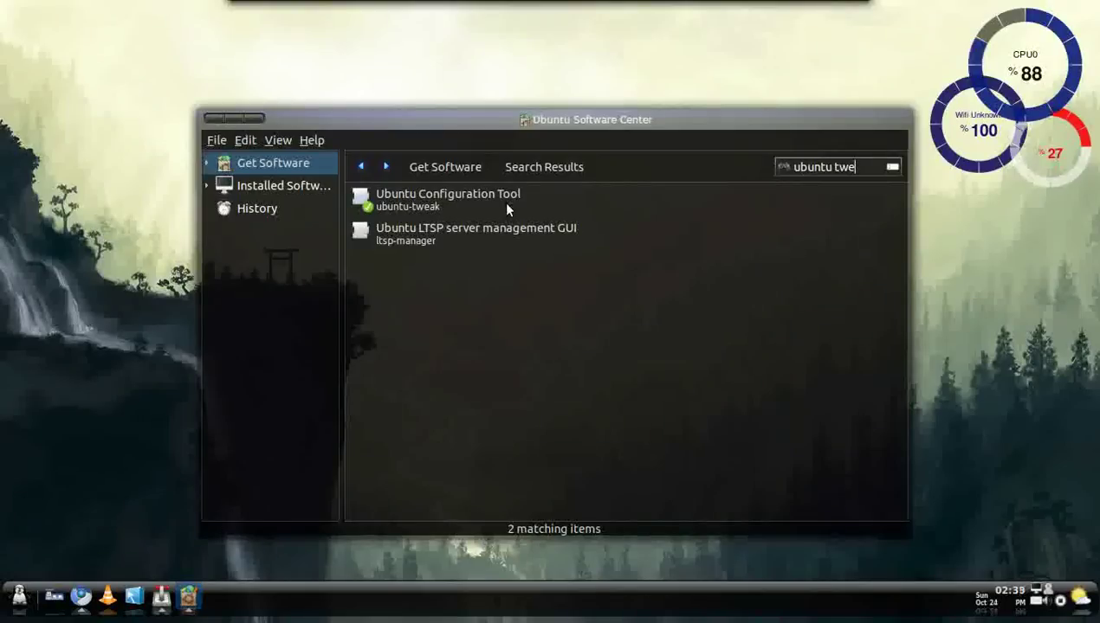
left_click(259, 122)
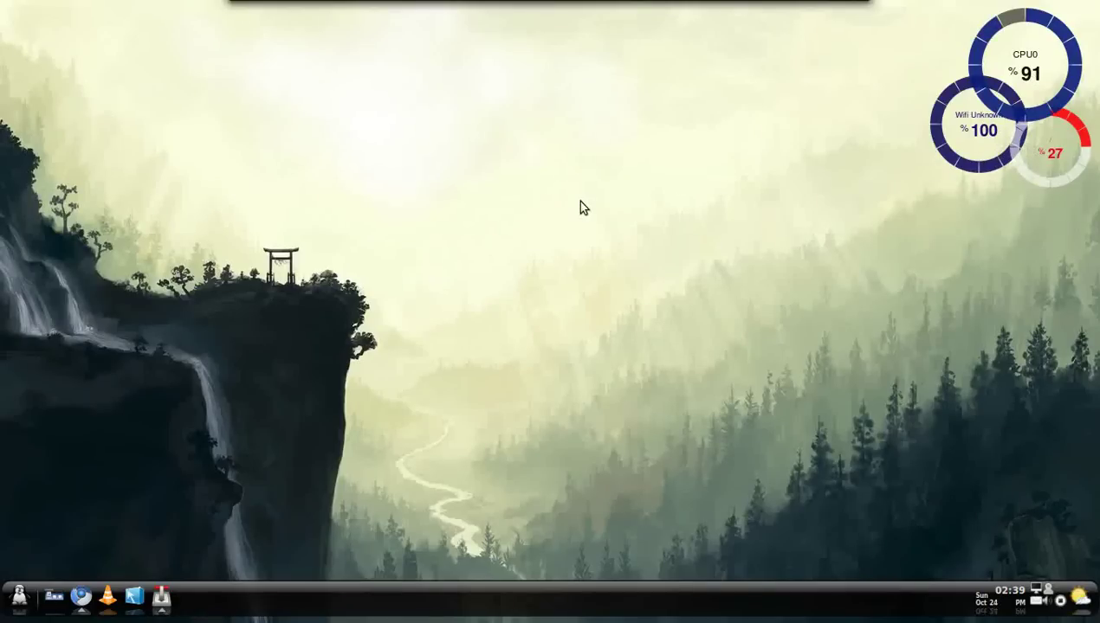
Step: Launch Ubuntu Tweak by searching 'ubt' in the quick launcher
key("ctrl+space")
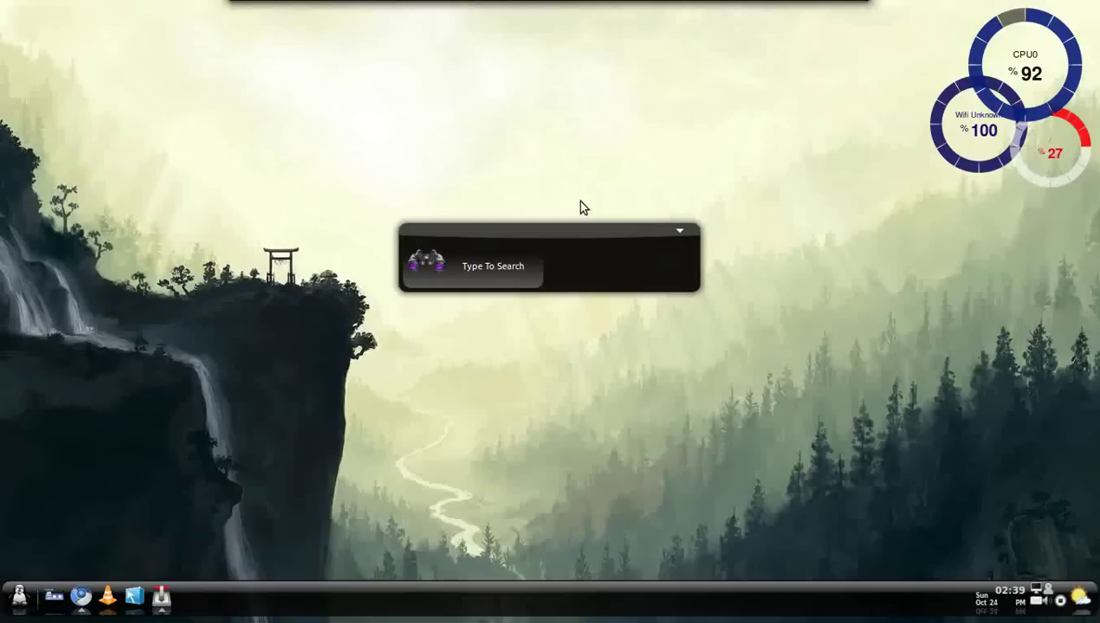
type("ub")
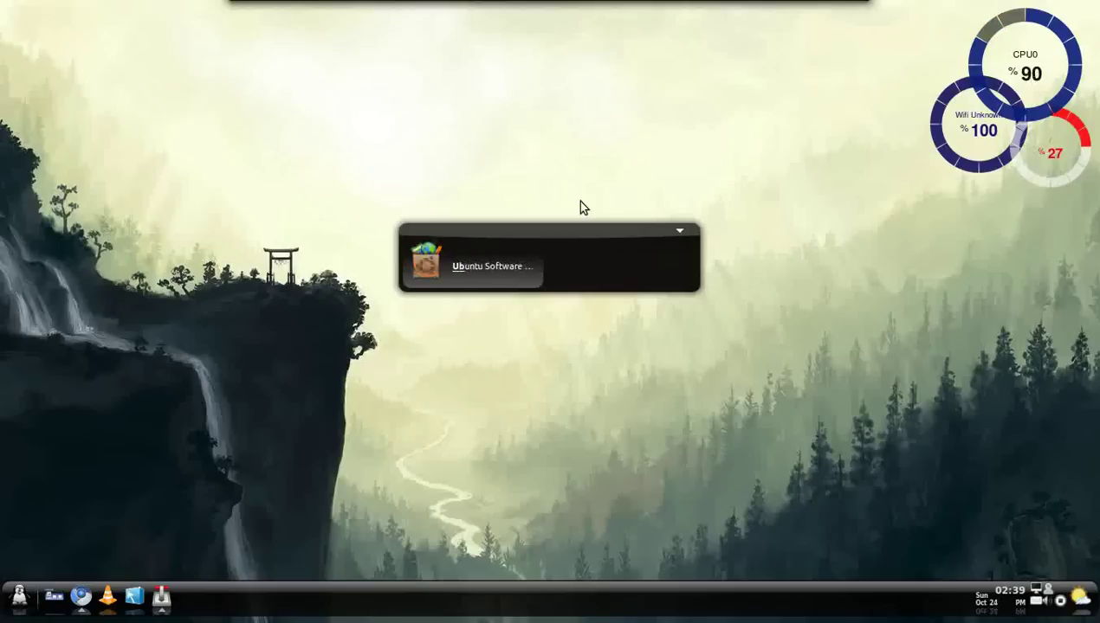
type("tu Tweak")
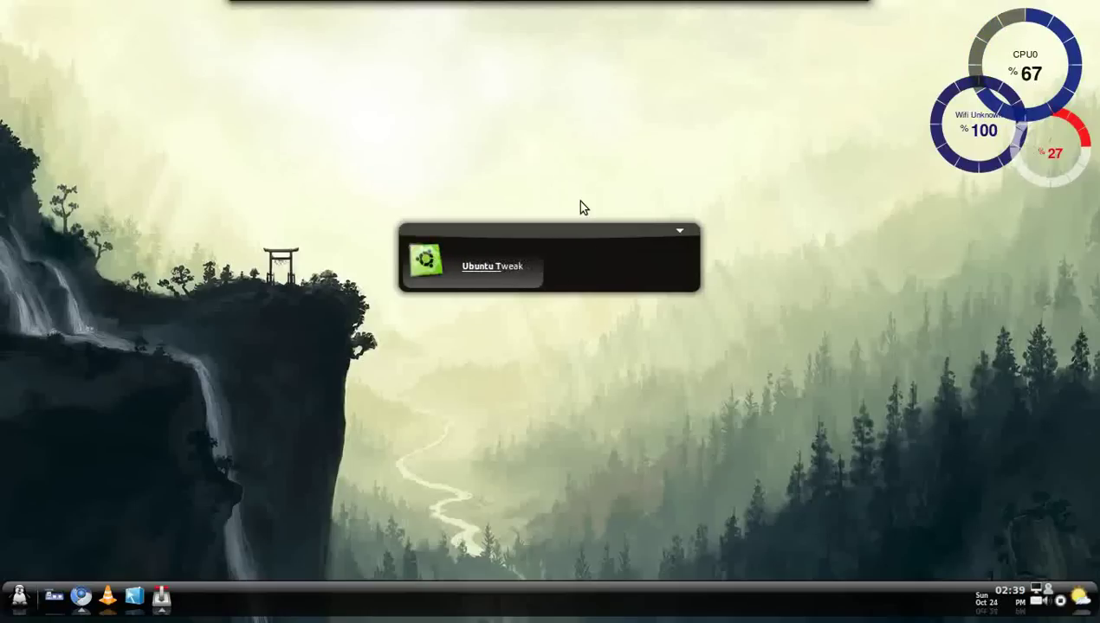
key("Return")
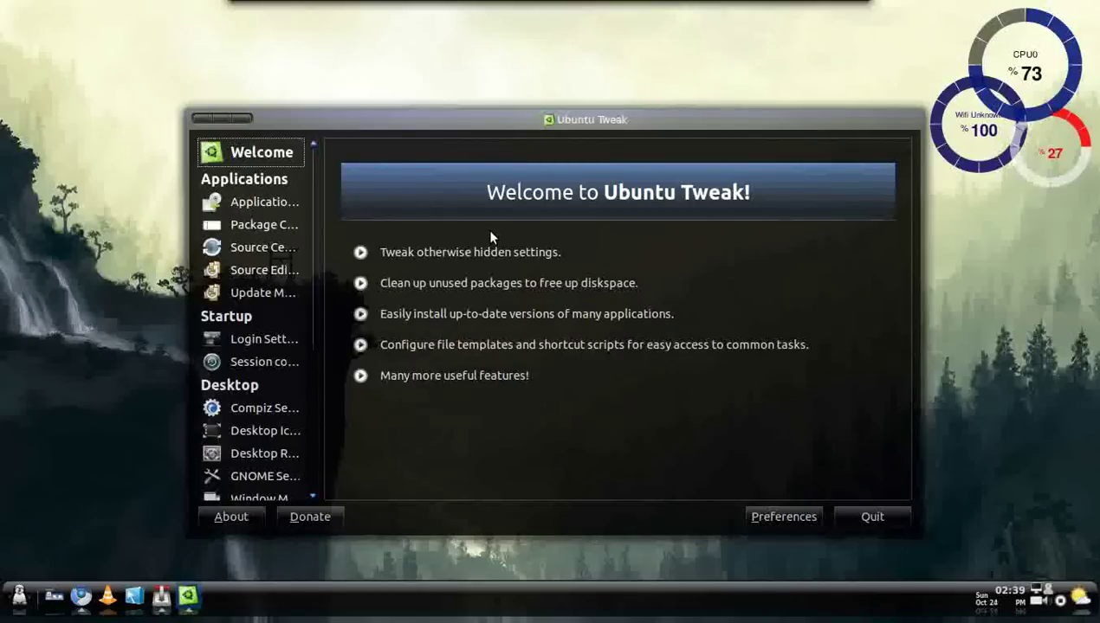
Step: Browse the Application Center list and select the installed Screenlets entry
left_click(258, 205)
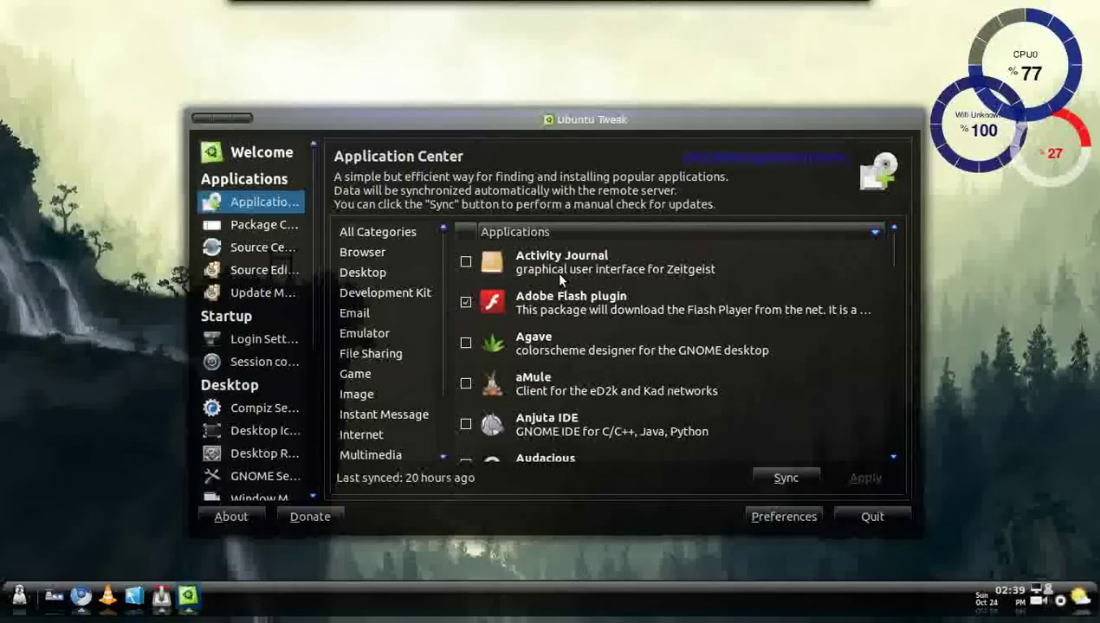
scroll(559, 276, "down", 5)
scroll(561, 278, "down", 10)
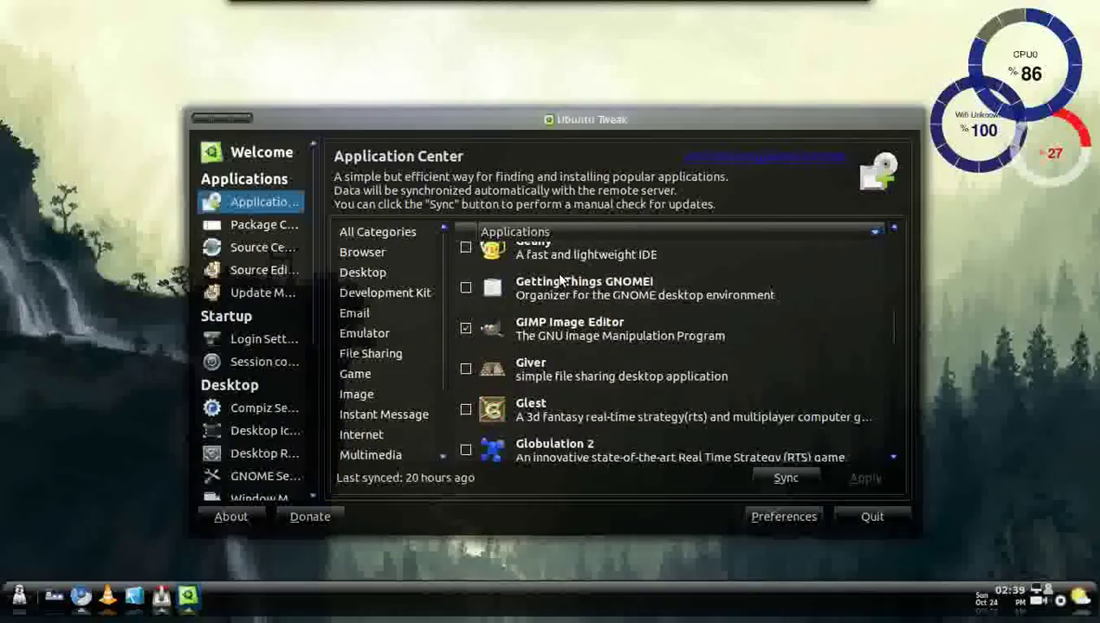
scroll(560, 277, "down", 10)
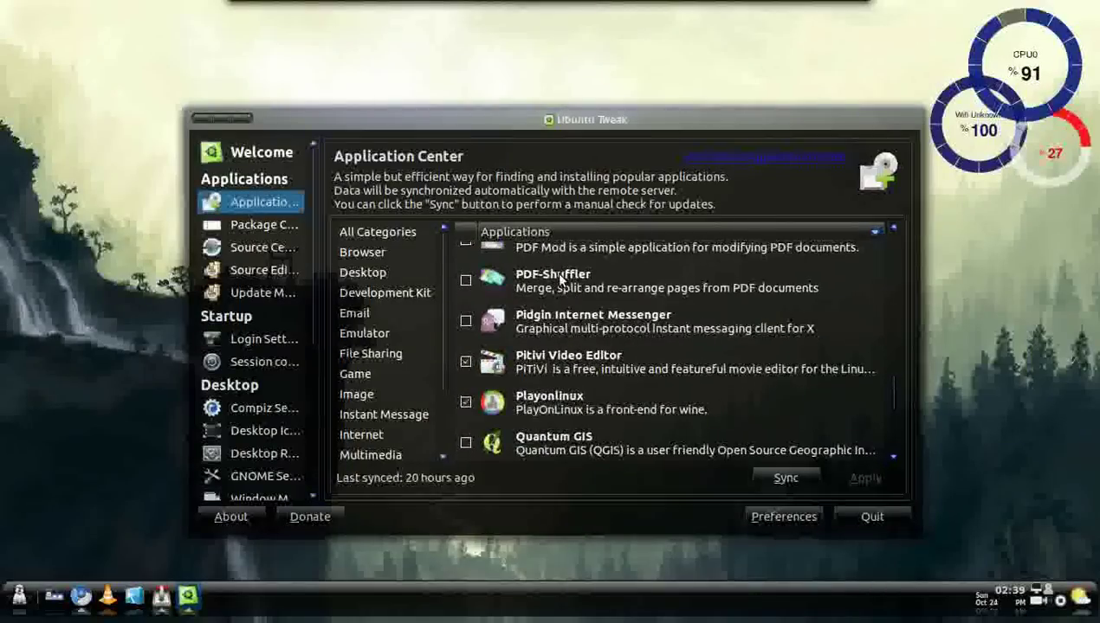
scroll(560, 277, "down", 6)
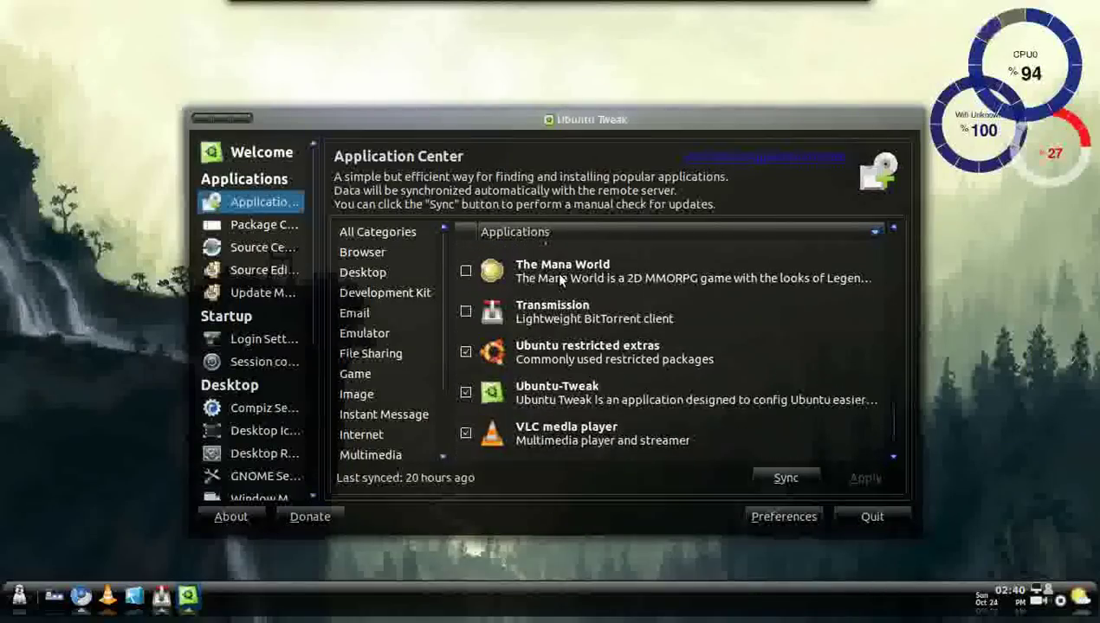
scroll(560, 278, "down", 5)
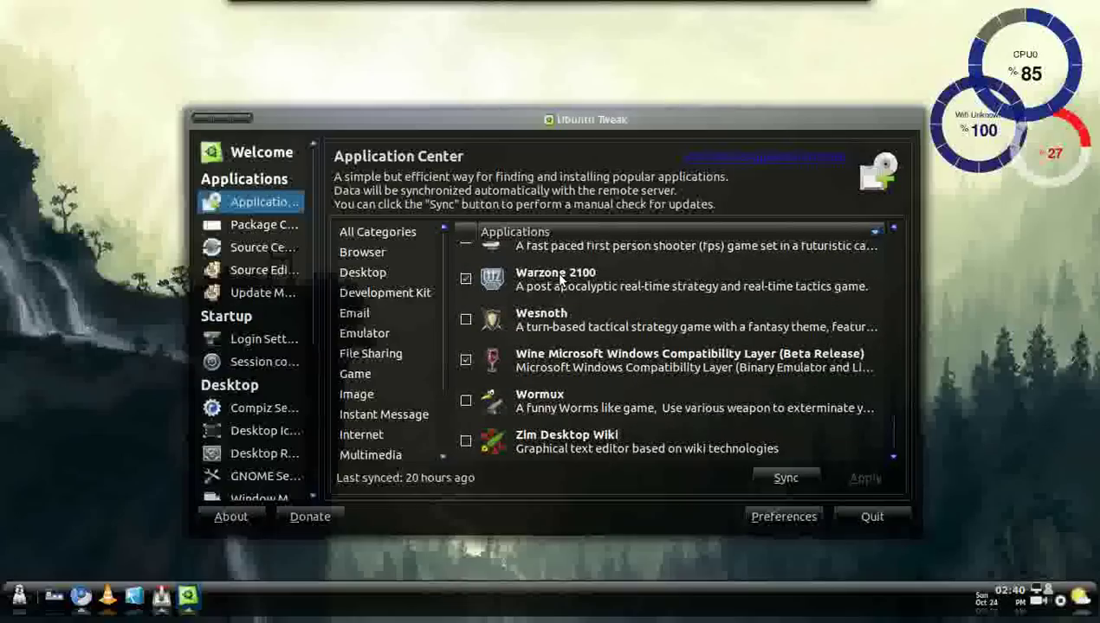
scroll(560, 278, "up", 3)
scroll(560, 277, "up", 3)
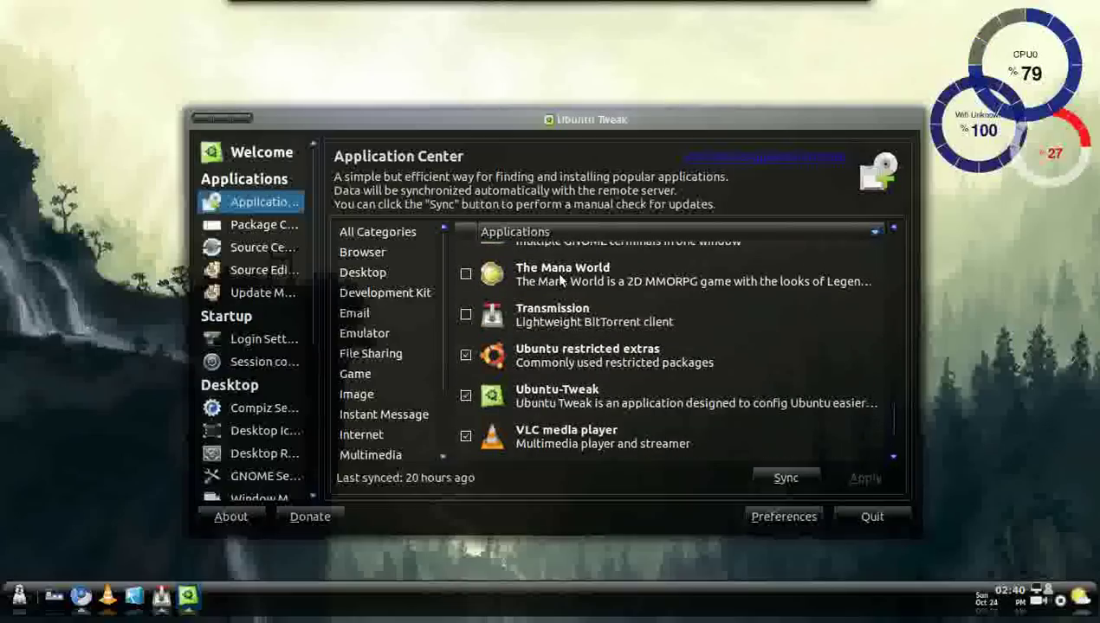
scroll(561, 277, "up", 5)
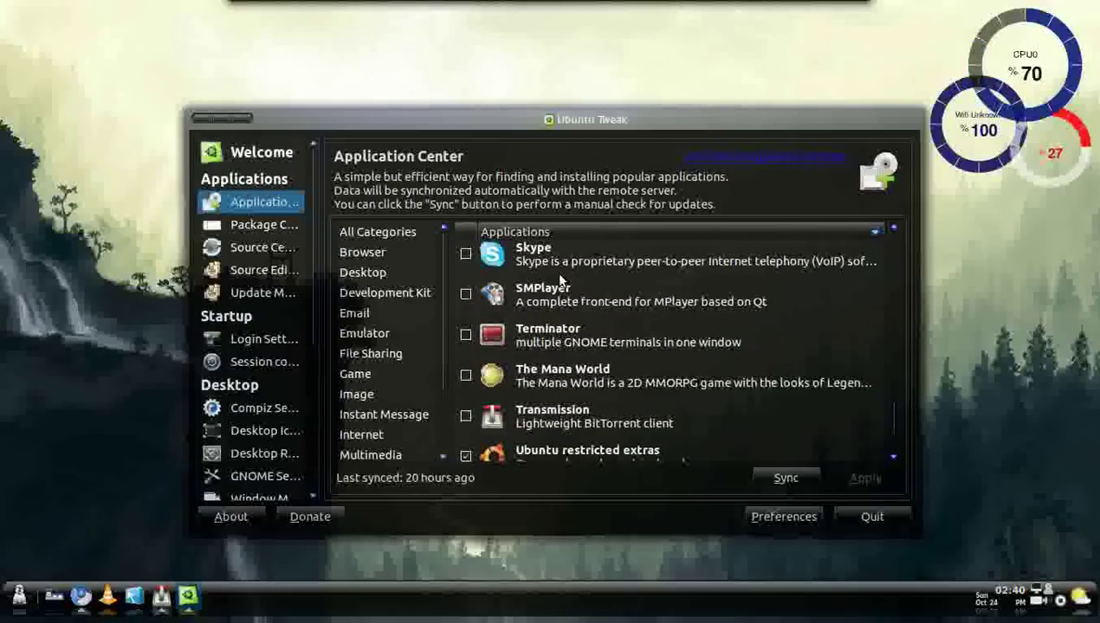
scroll(561, 278, "up", 2)
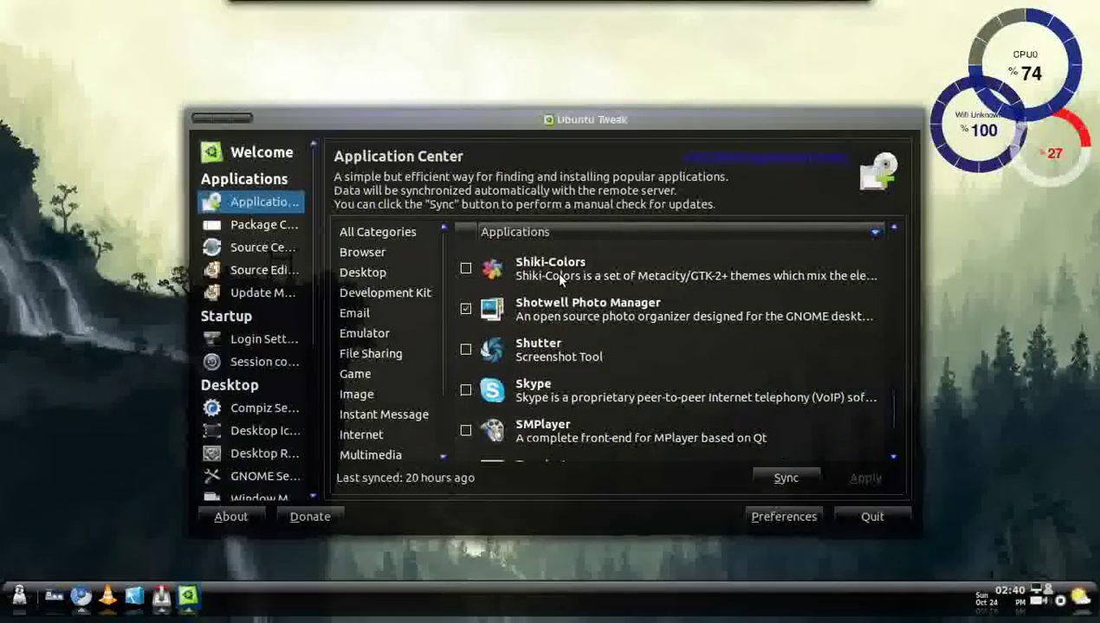
scroll(558, 276, "up", 2)
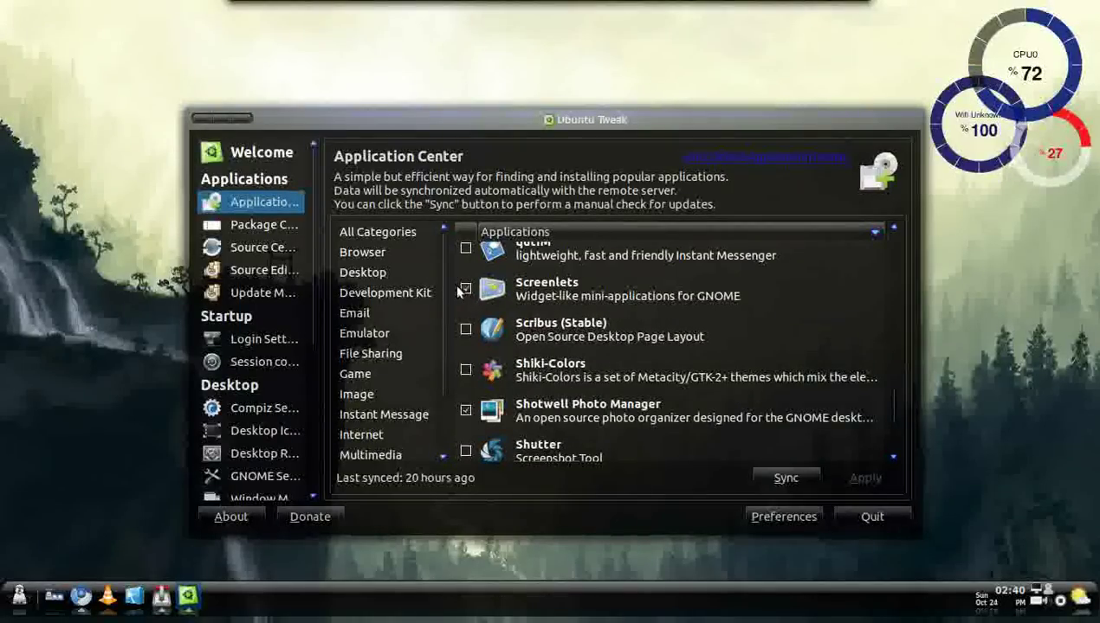
left_click(464, 293)
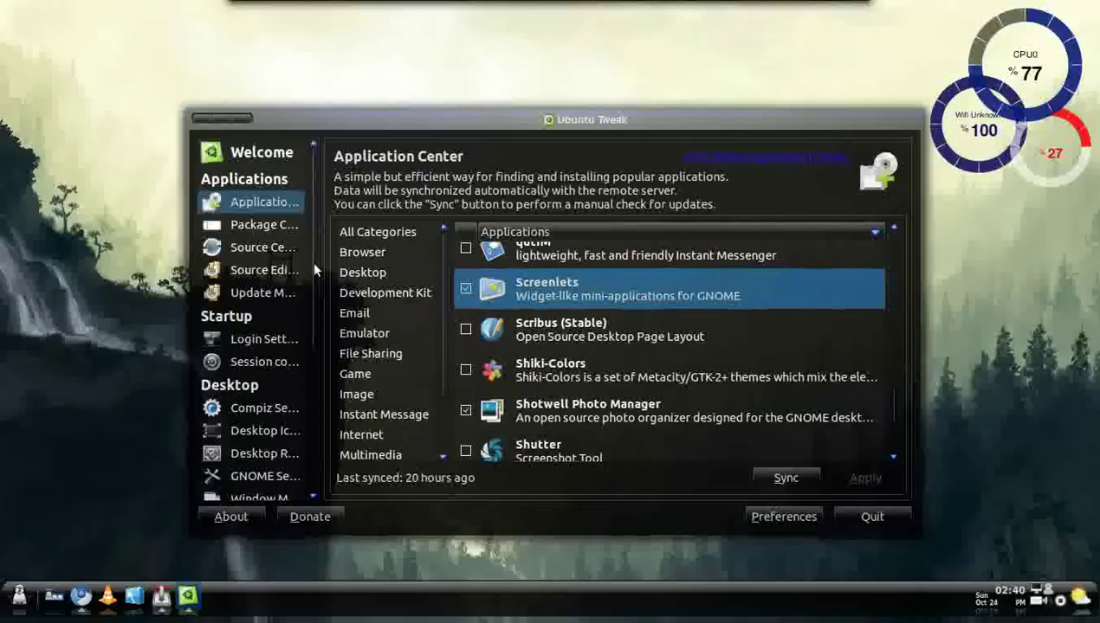
Step: Switch to Package Cleaner and launch Screenlets from Applications > Accessories
left_click(263, 223)
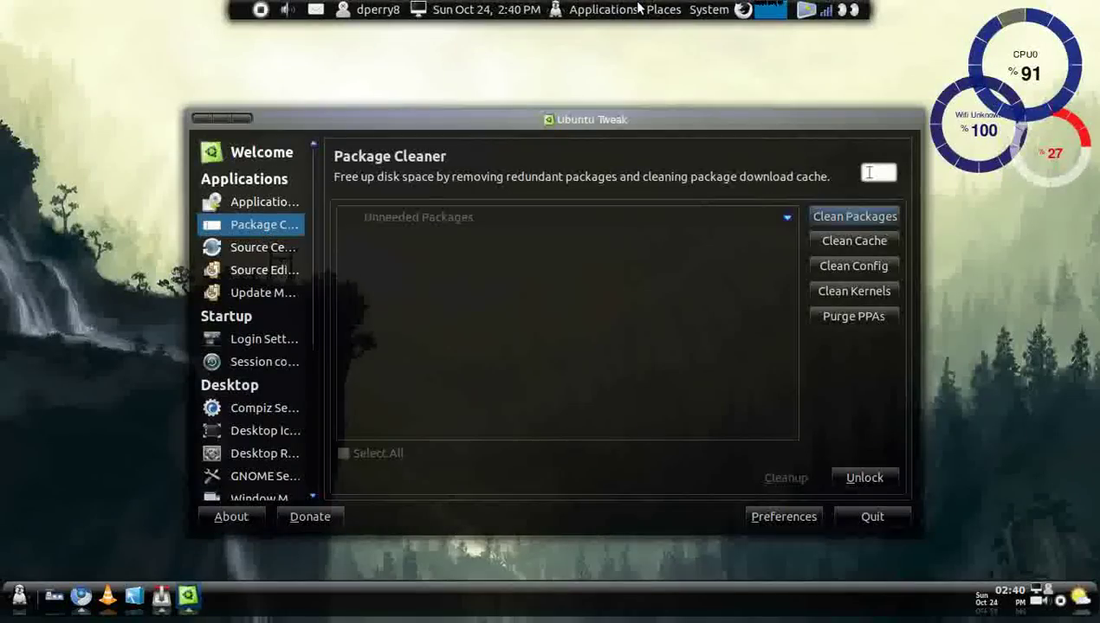
left_click(633, 9)
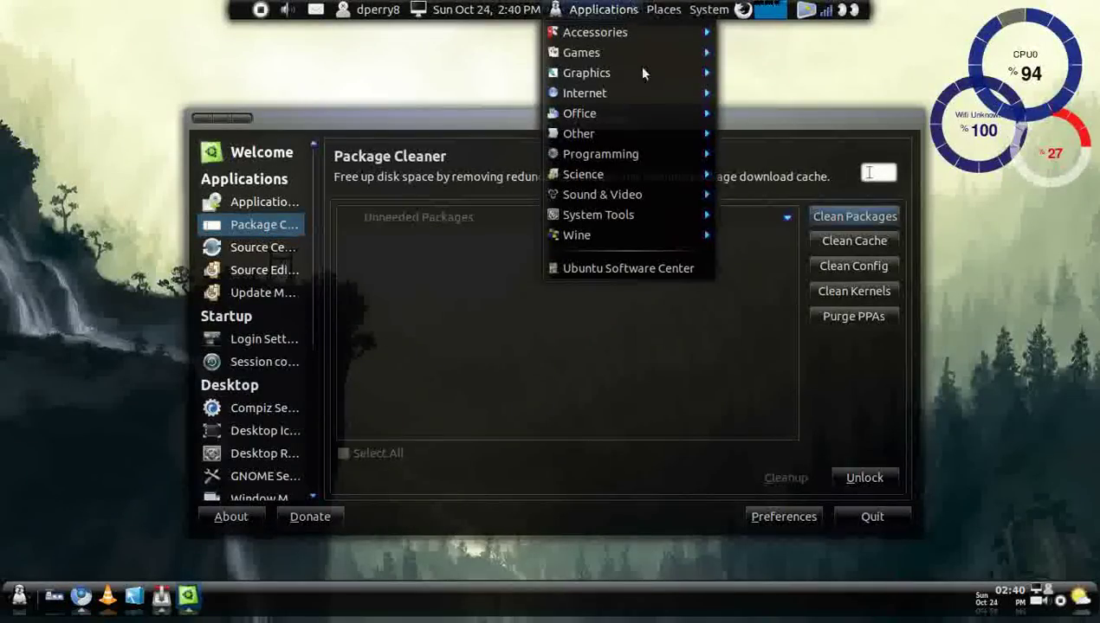
mouse_move(652, 163)
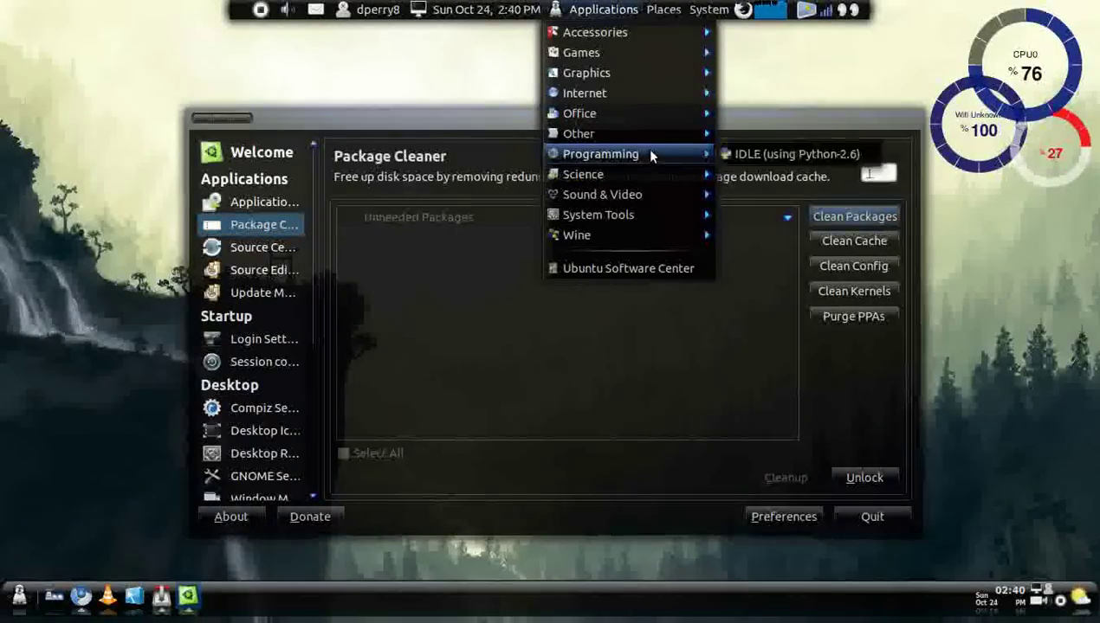
mouse_move(651, 132)
mouse_move(643, 33)
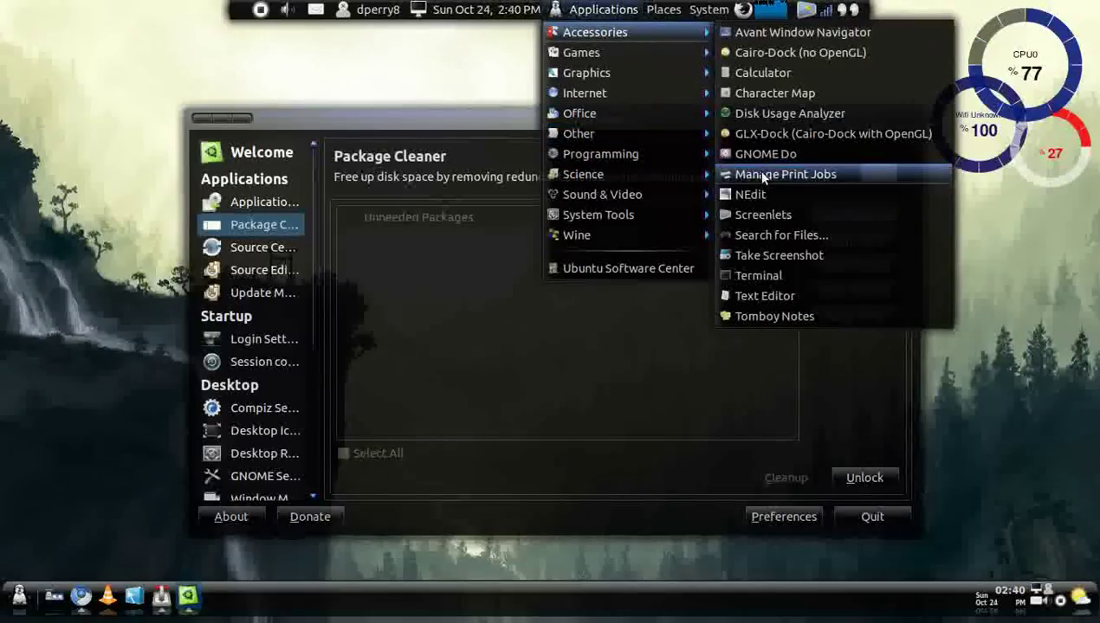
left_click(762, 219)
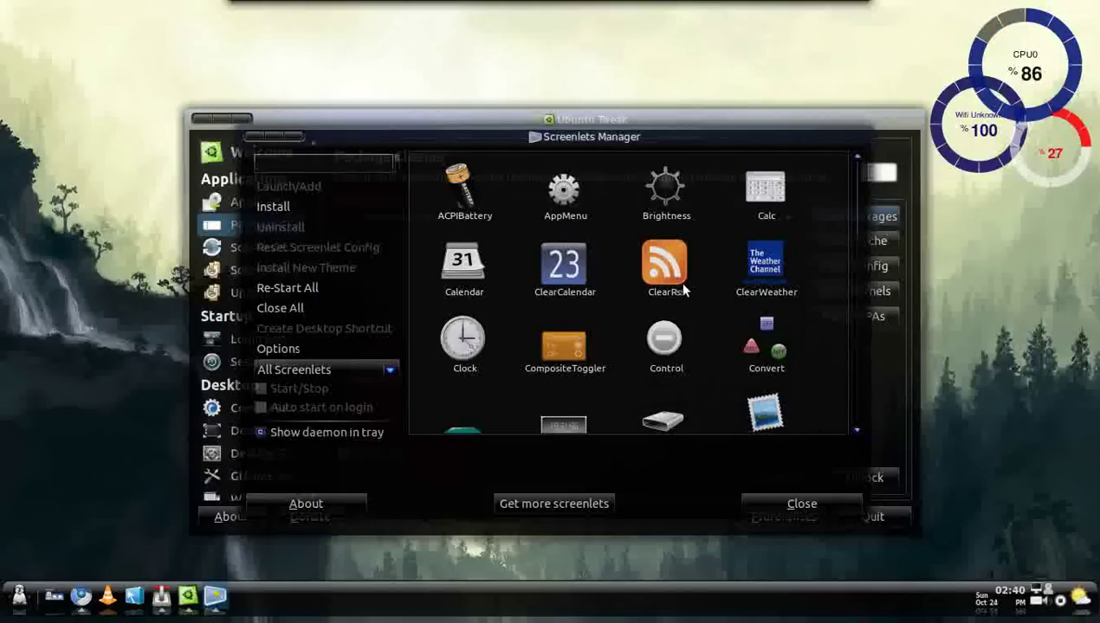
Step: Scroll the Screenlets catalogue to find the RingSensors widget
scroll(680, 286, "down", 3)
scroll(682, 292, "down", 12)
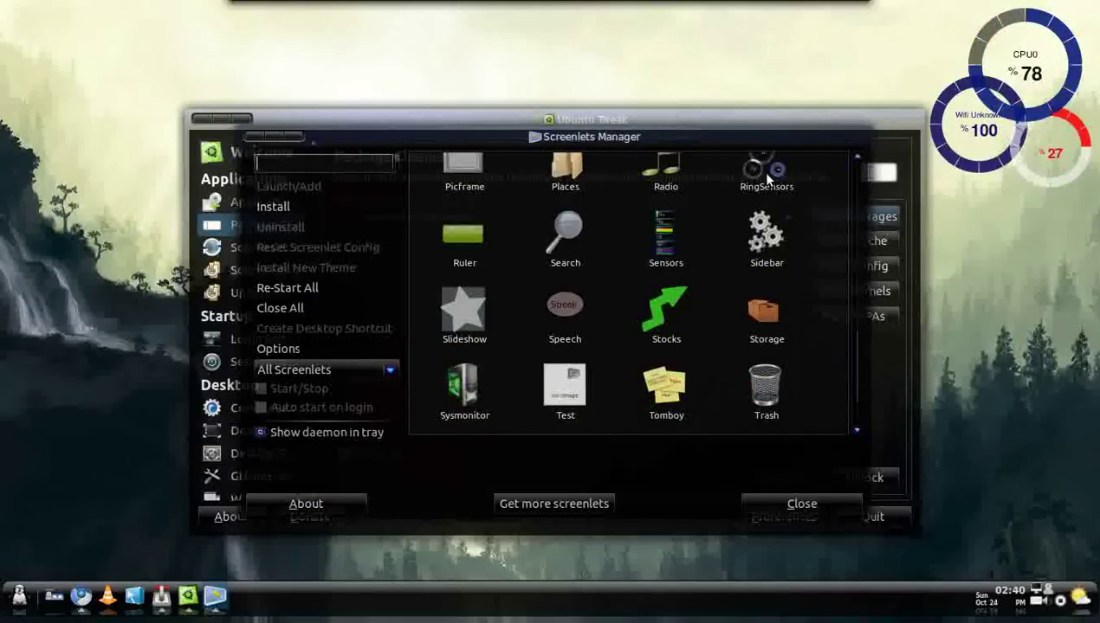
scroll(797, 182, "up", 1)
scroll(797, 182, "up", 1)
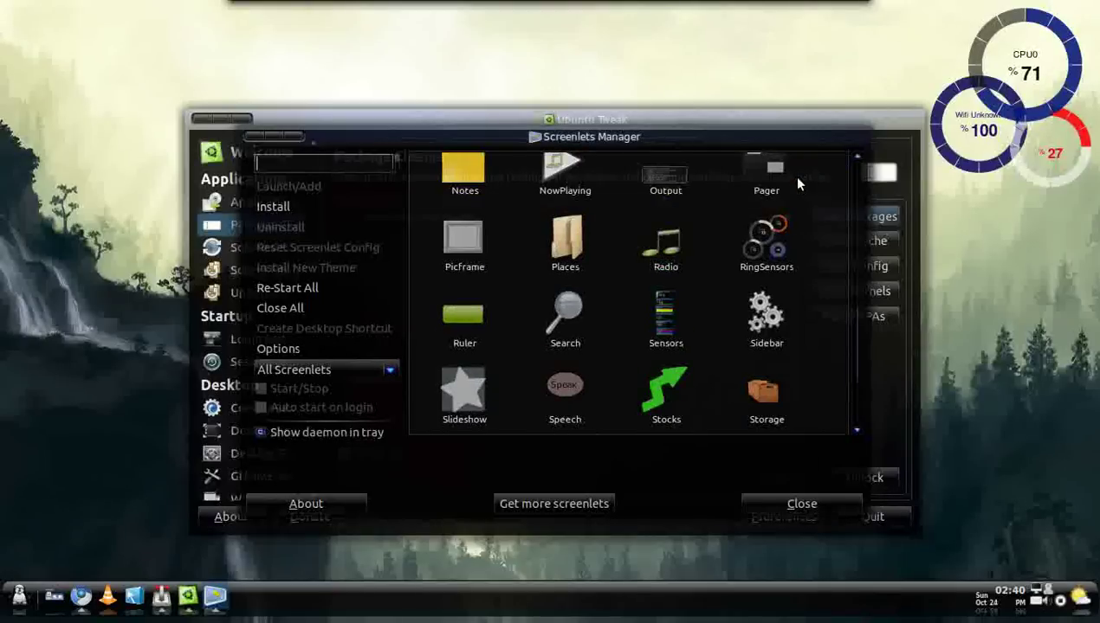
Step: Select RingSensors and open the desktop gauge's own context menu
left_click(751, 249)
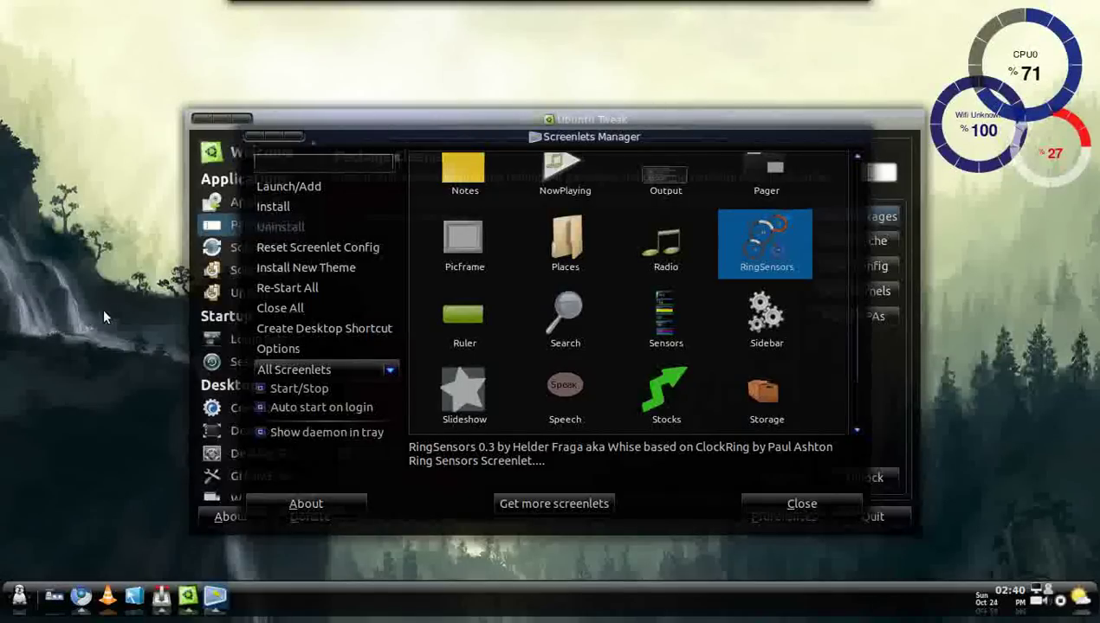
right_click(987, 147)
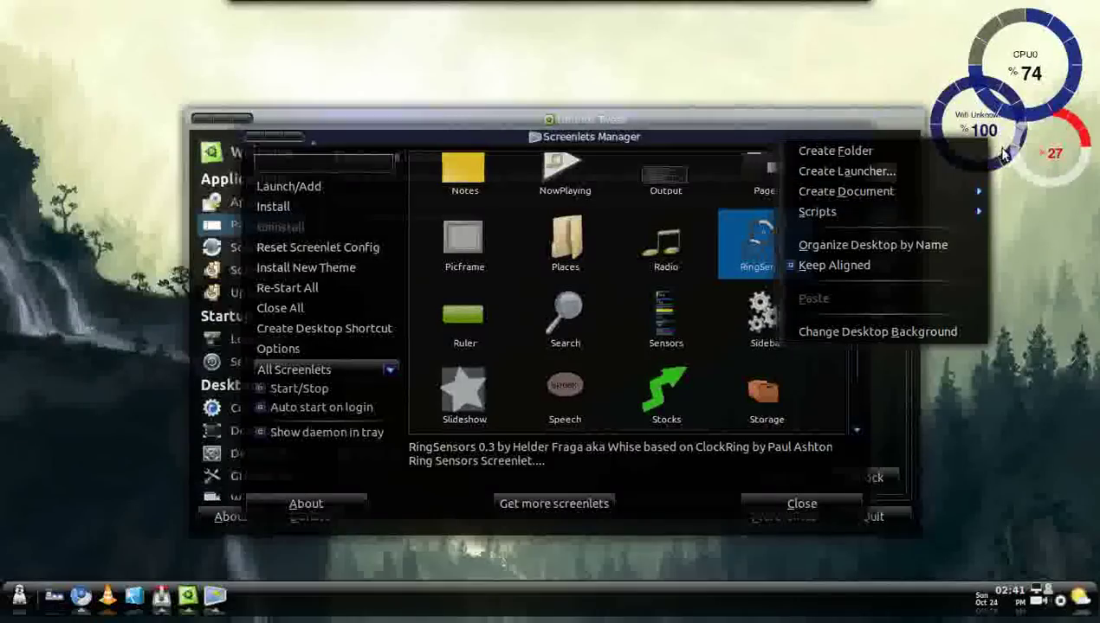
left_click(1003, 154)
right_click(1004, 154)
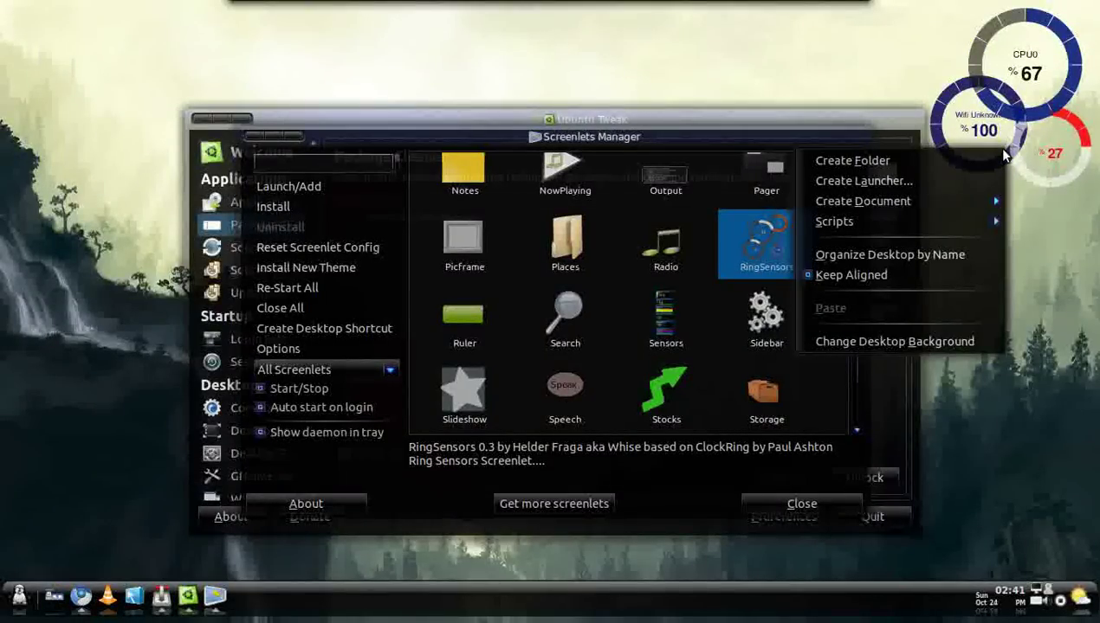
left_click(1028, 152)
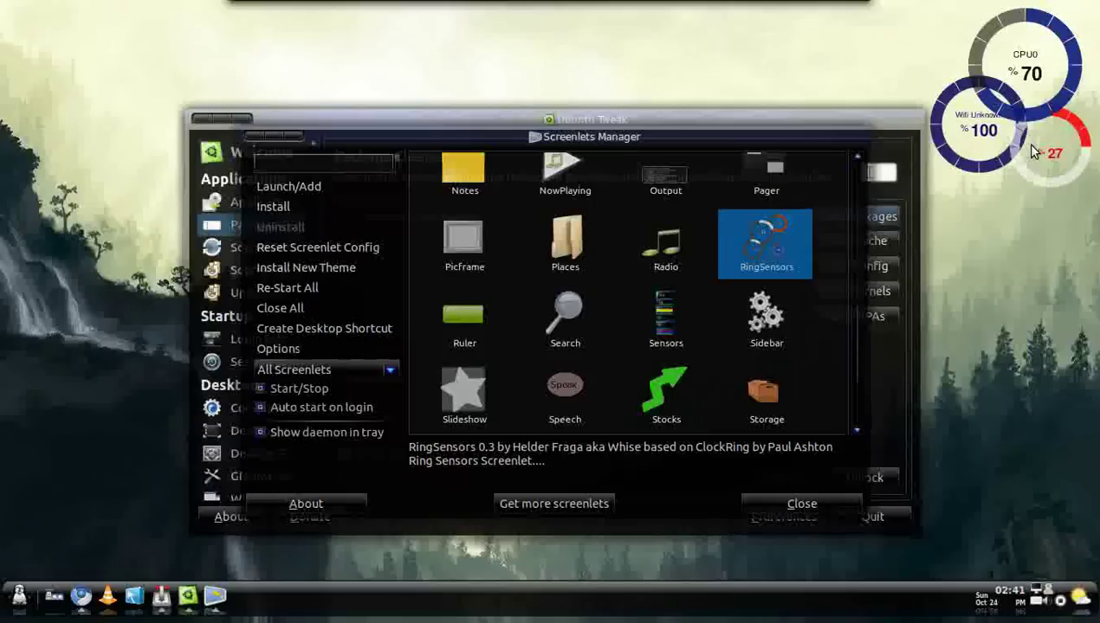
right_click(1032, 153)
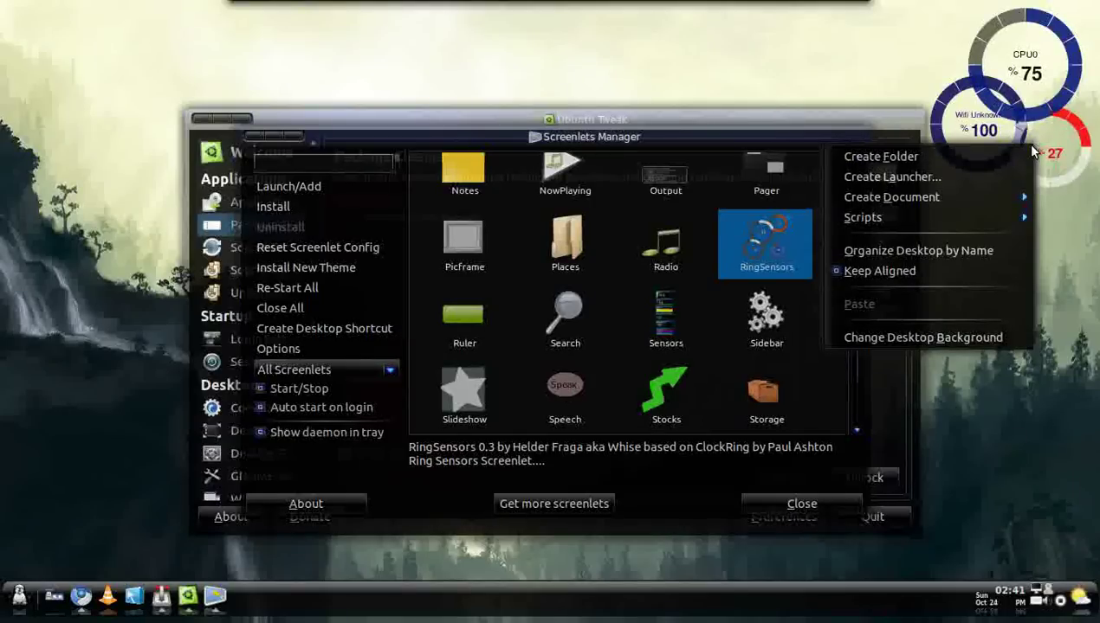
left_click(1018, 115)
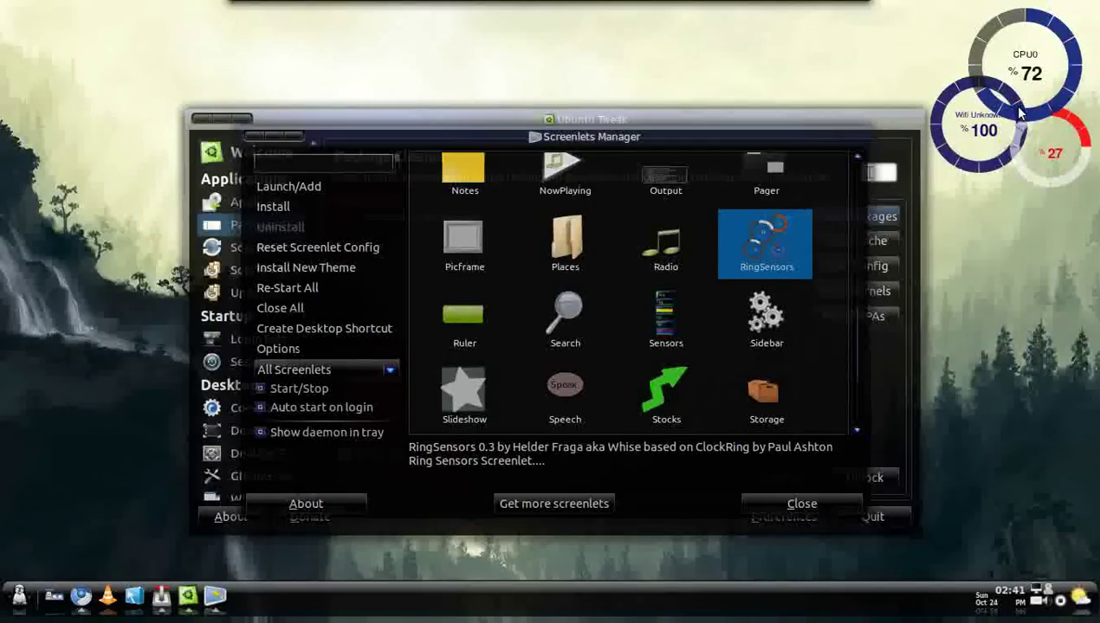
right_click(1019, 115)
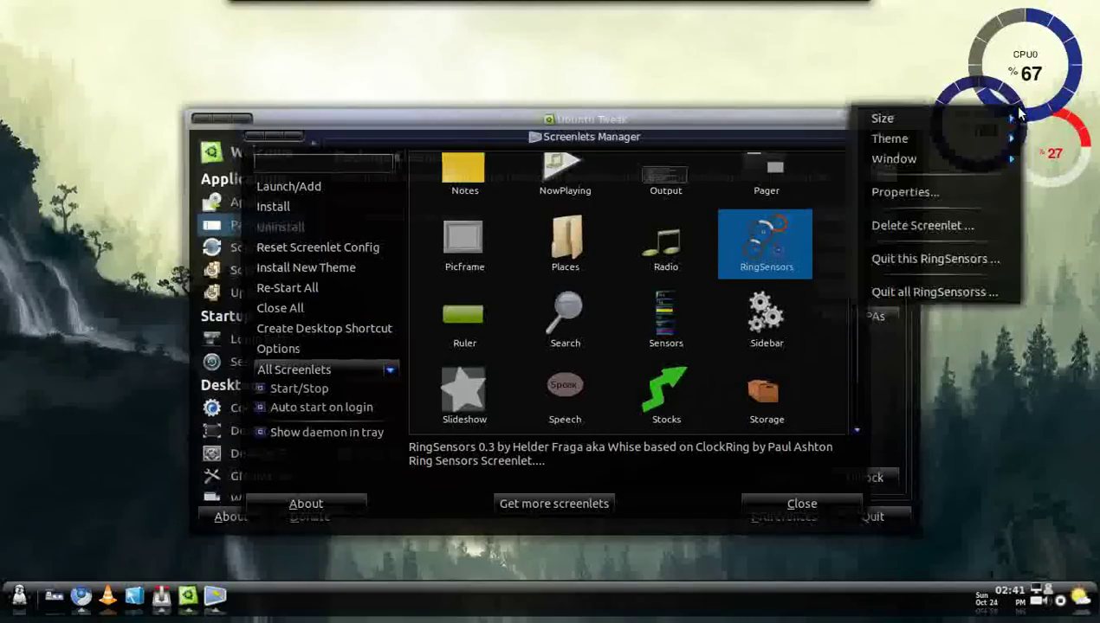
Step: Open RingSensors Properties and check which sensors the ring can display
left_click(1004, 195)
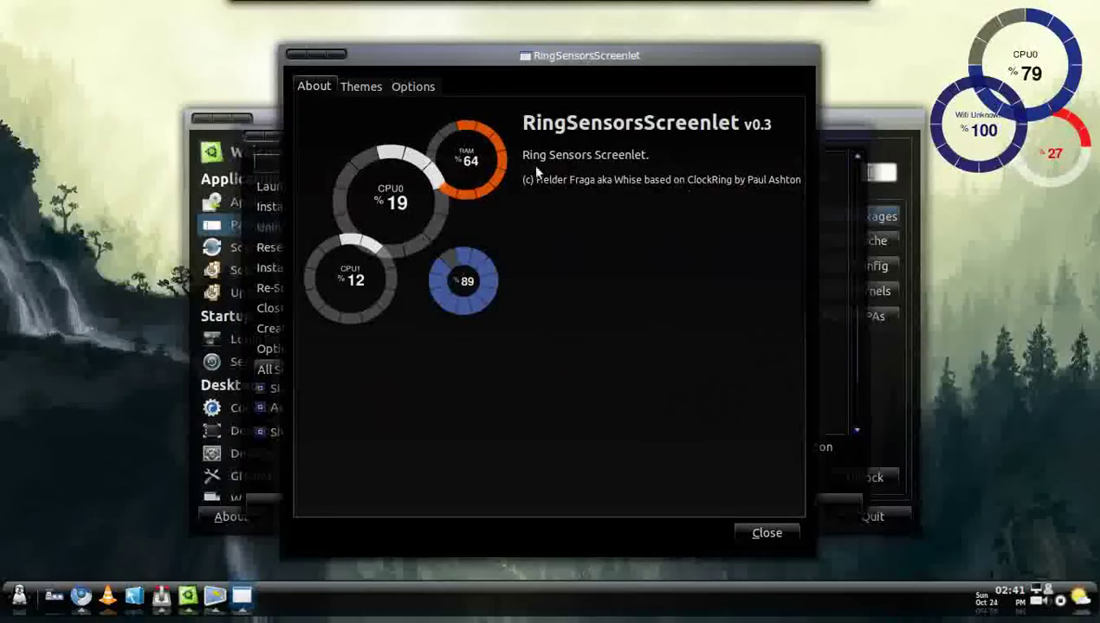
left_click(425, 91)
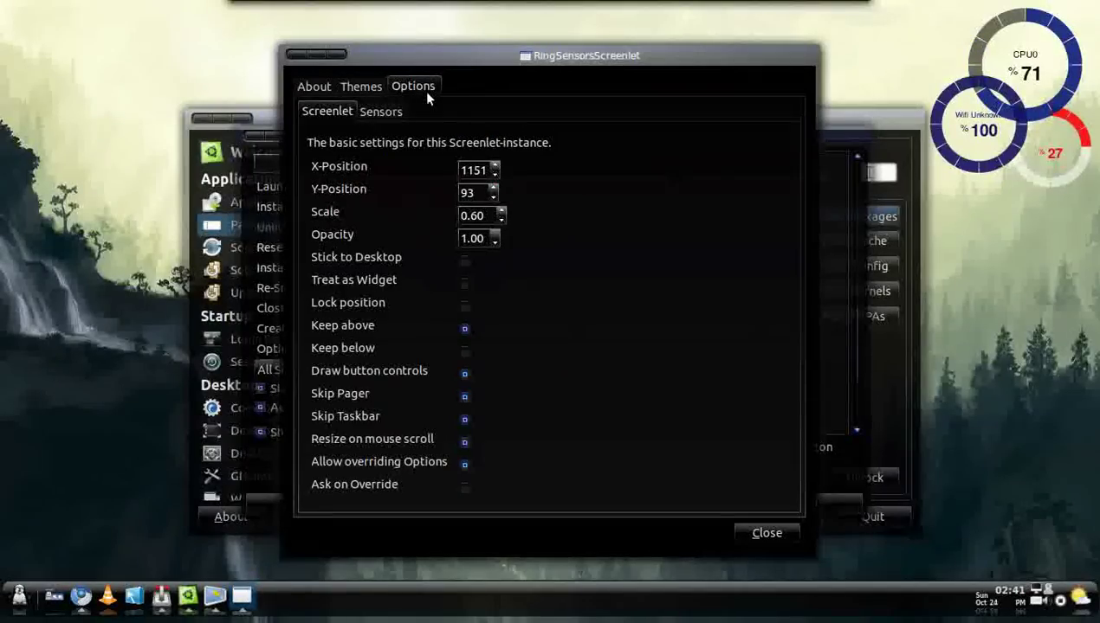
left_click(368, 110)
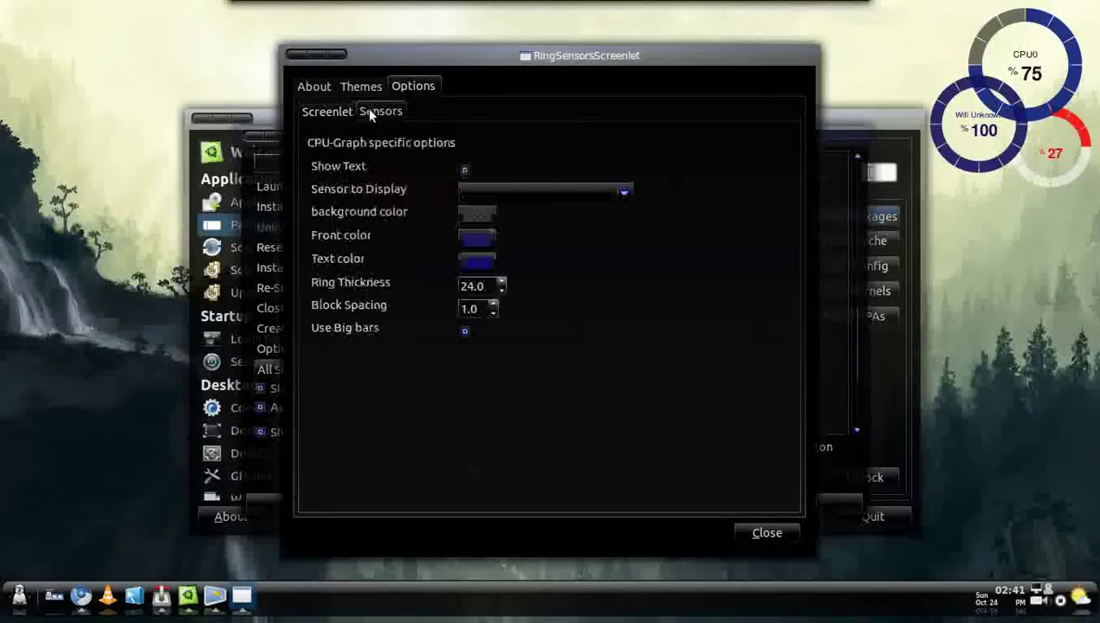
left_click(486, 195)
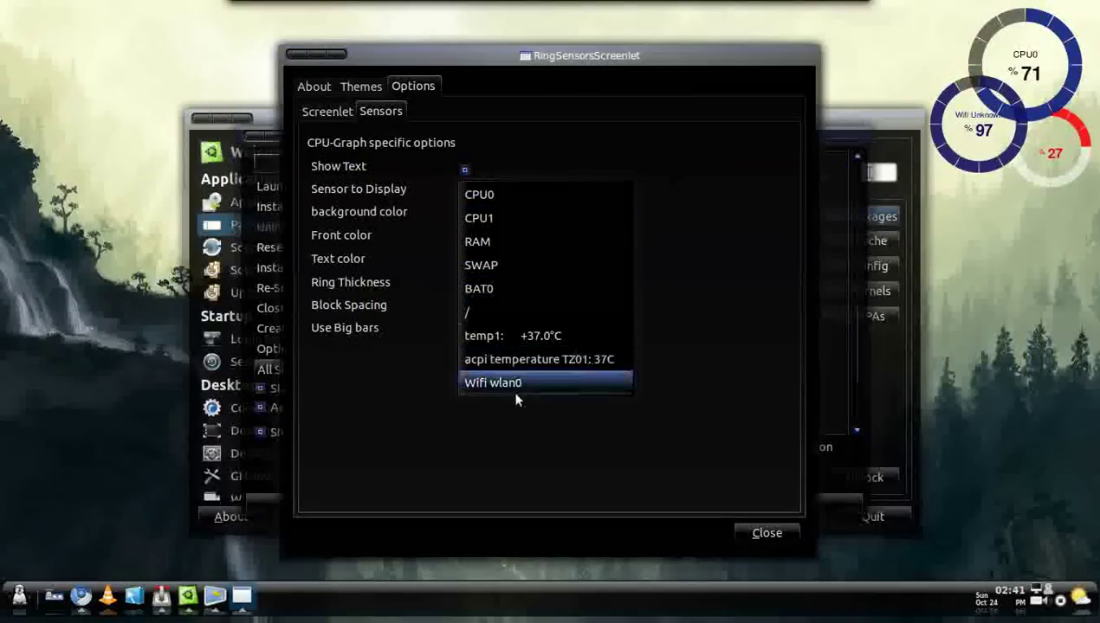
left_click(685, 260)
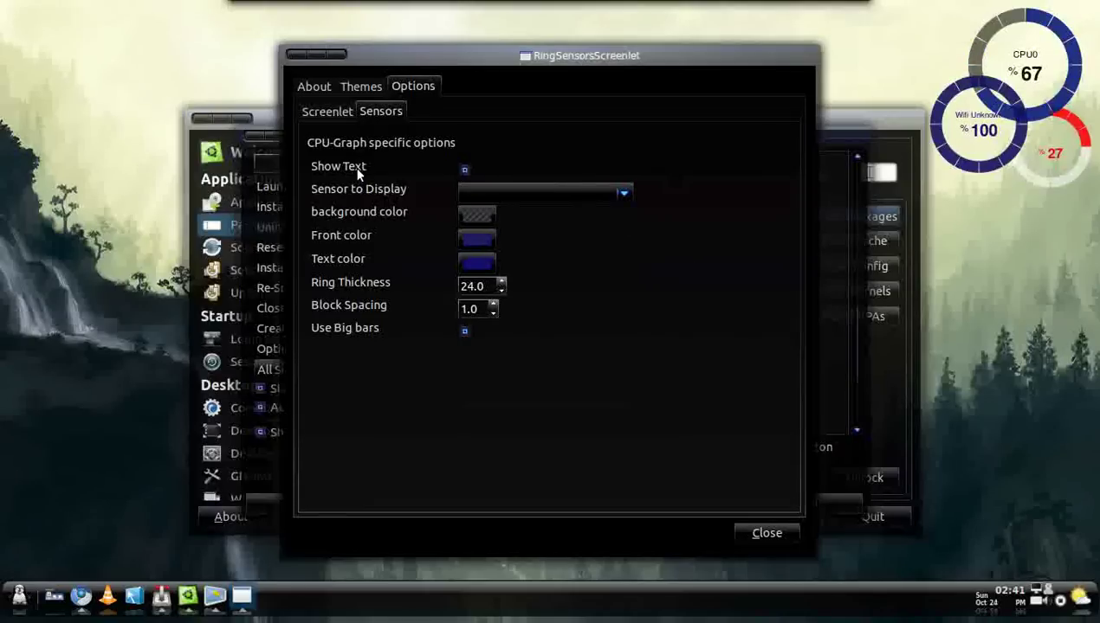
Step: Look through the Themes and Options tabs, then close the properties window
left_click(322, 111)
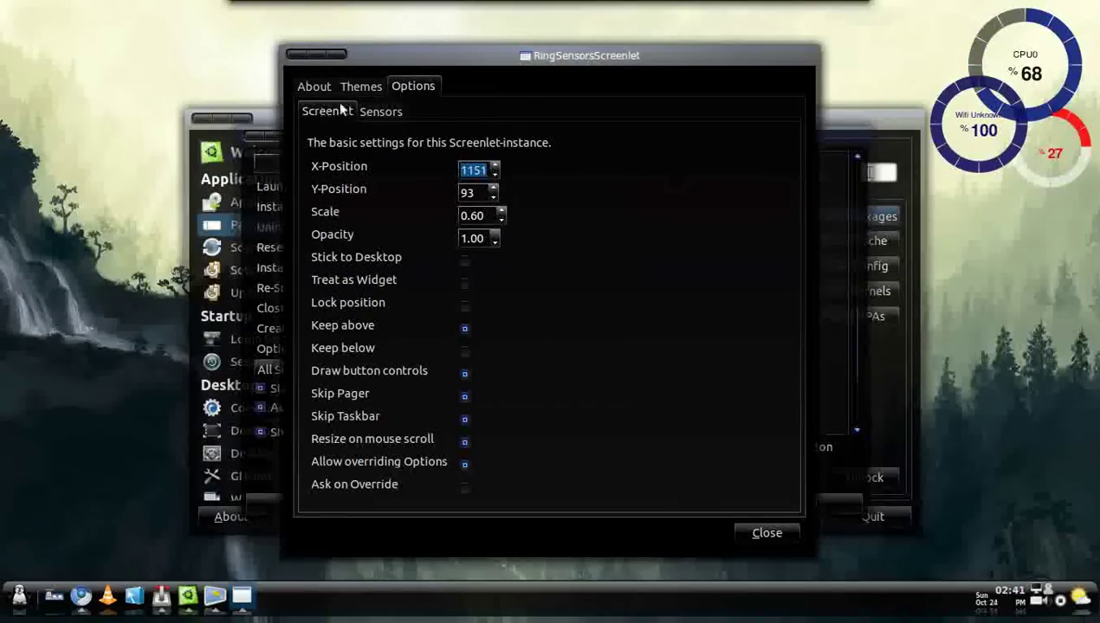
left_click(351, 83)
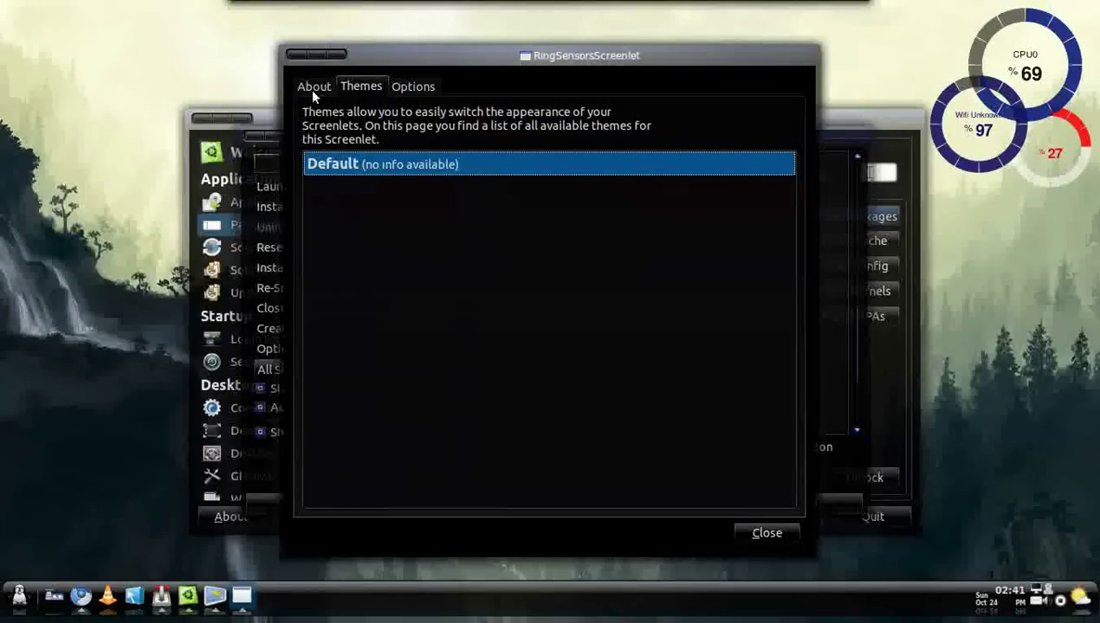
left_click(422, 89)
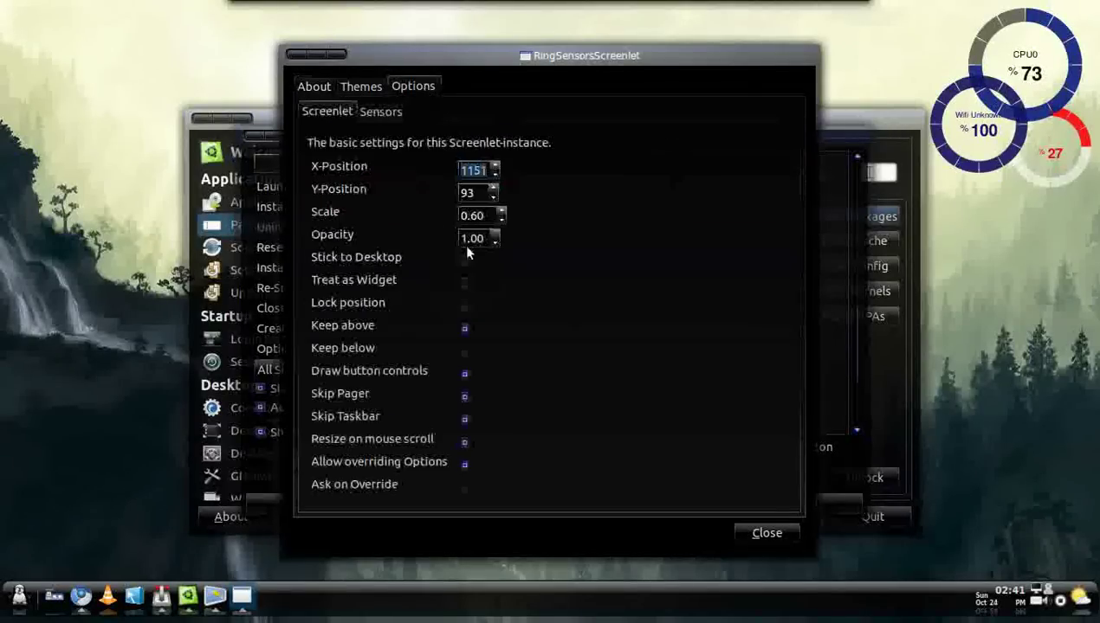
left_click(382, 107)
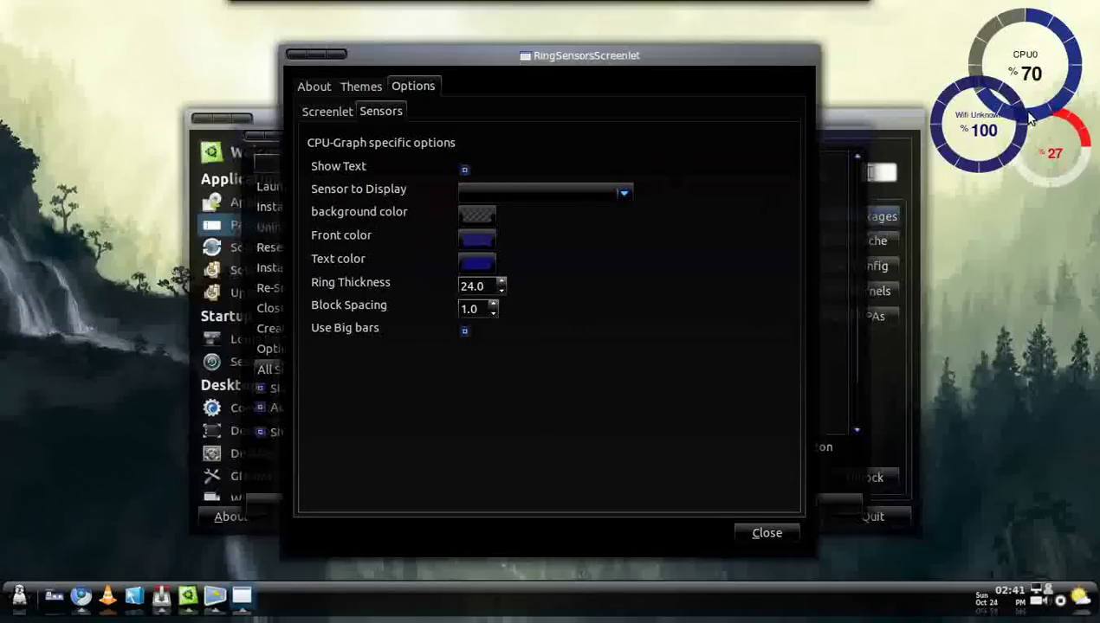
left_click(338, 57)
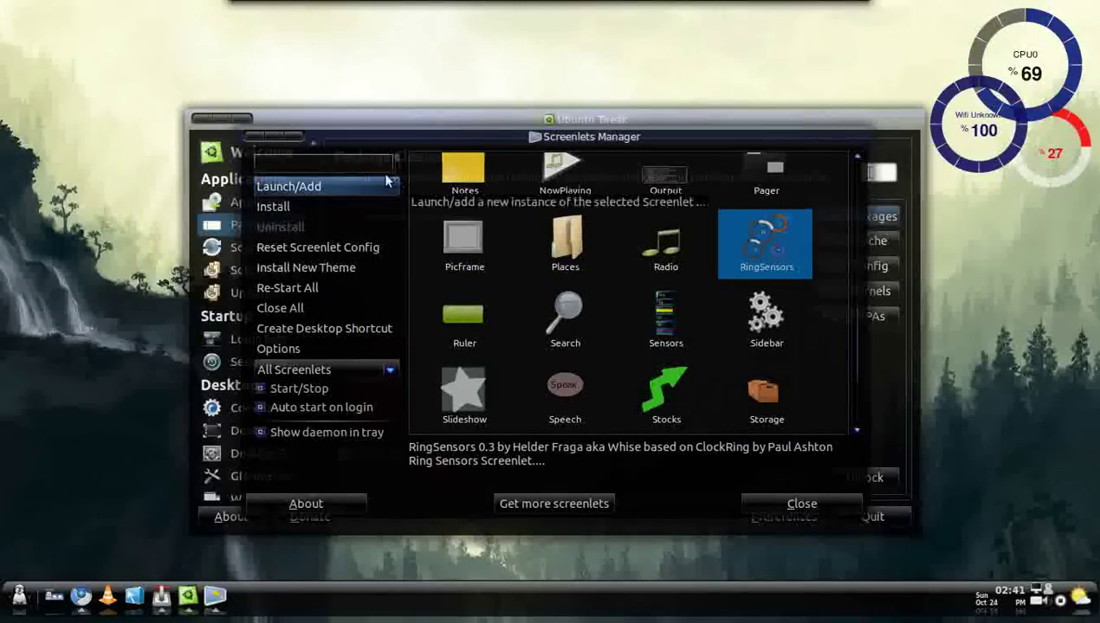
Step: Close Screenlets Manager and open Login Settings, scrolled to the Login Theme section
left_click(299, 137)
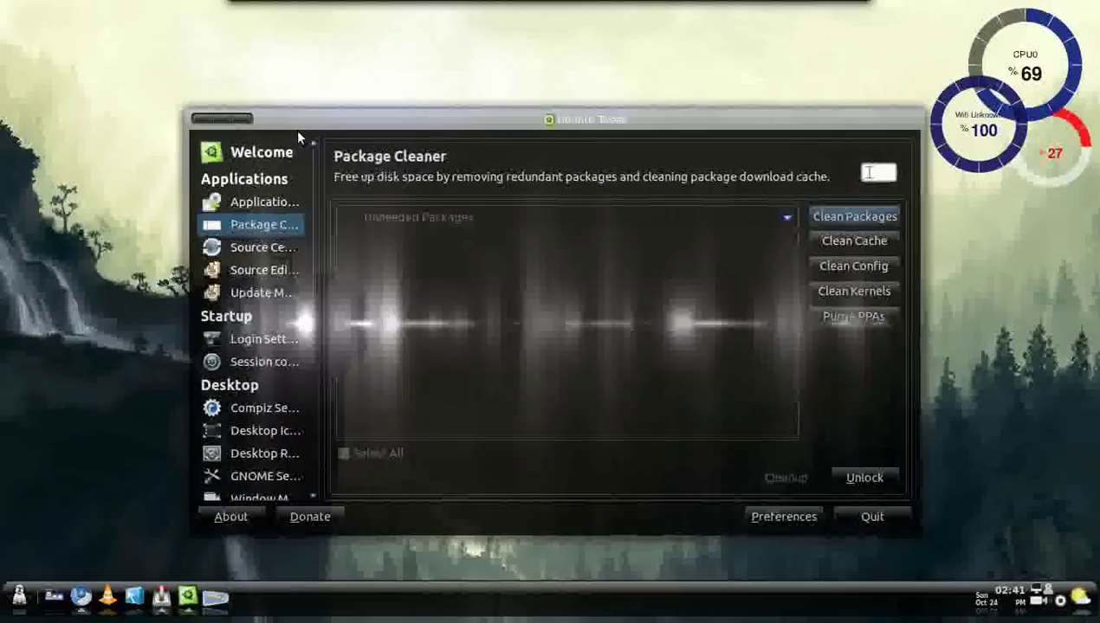
left_click(260, 338)
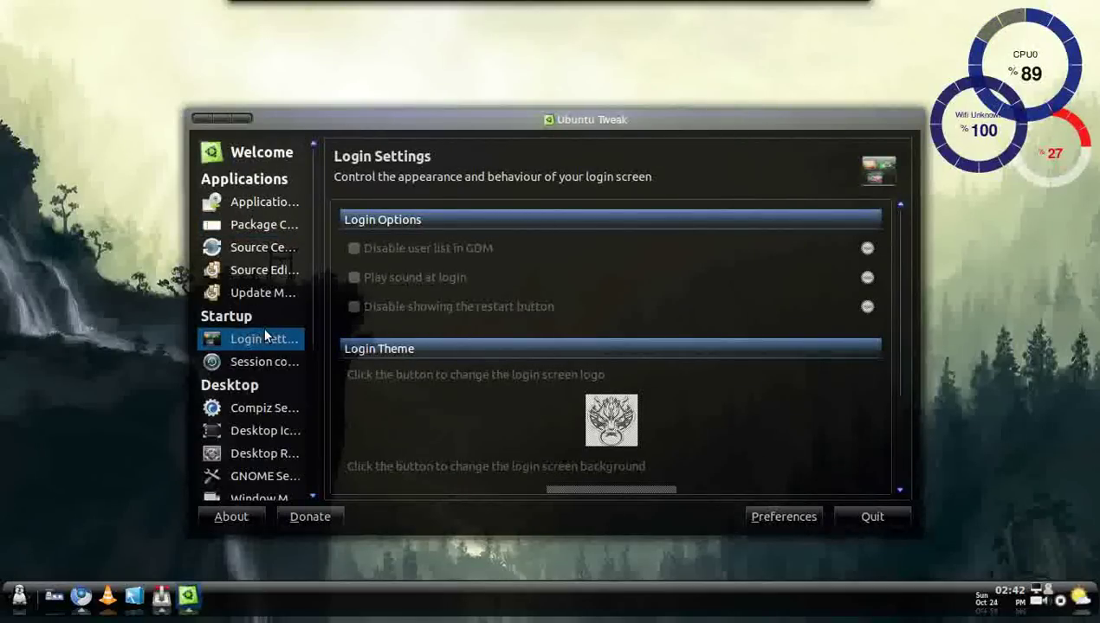
scroll(690, 449, "down", 2)
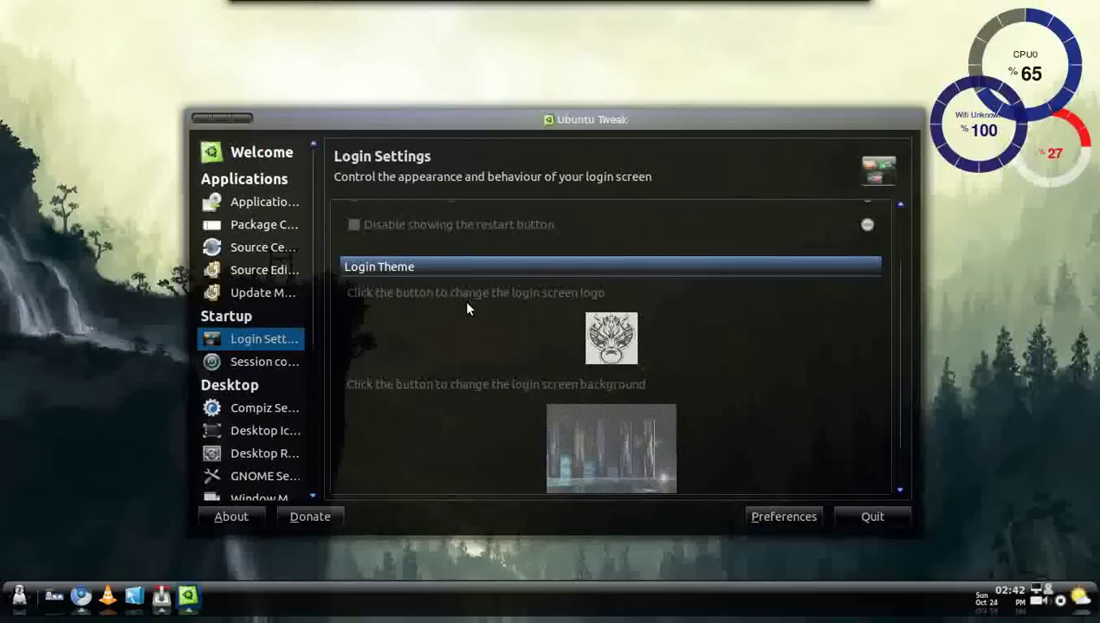
scroll(697, 336, "down", 1)
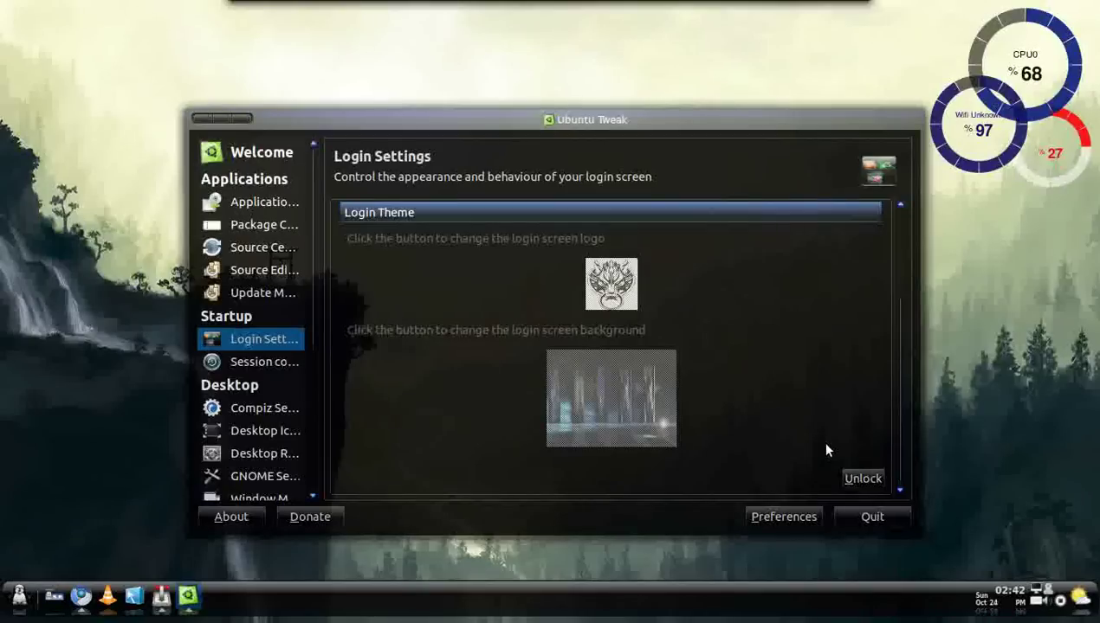
Step: Unlock the login settings by entering the account password
left_click(862, 478)
type("••••••")
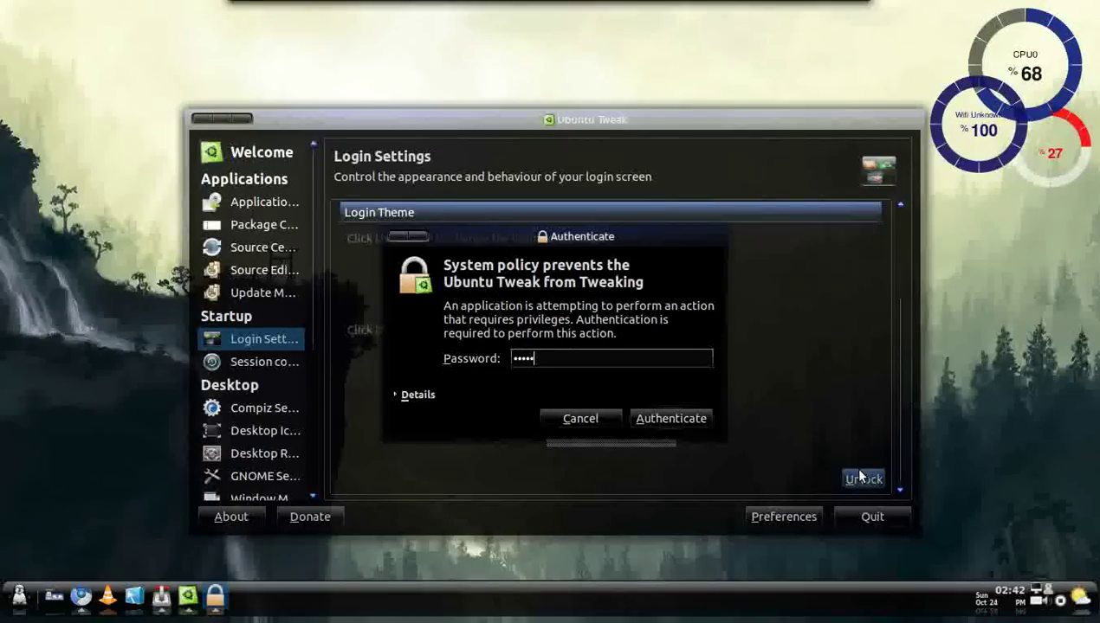
key("Return")
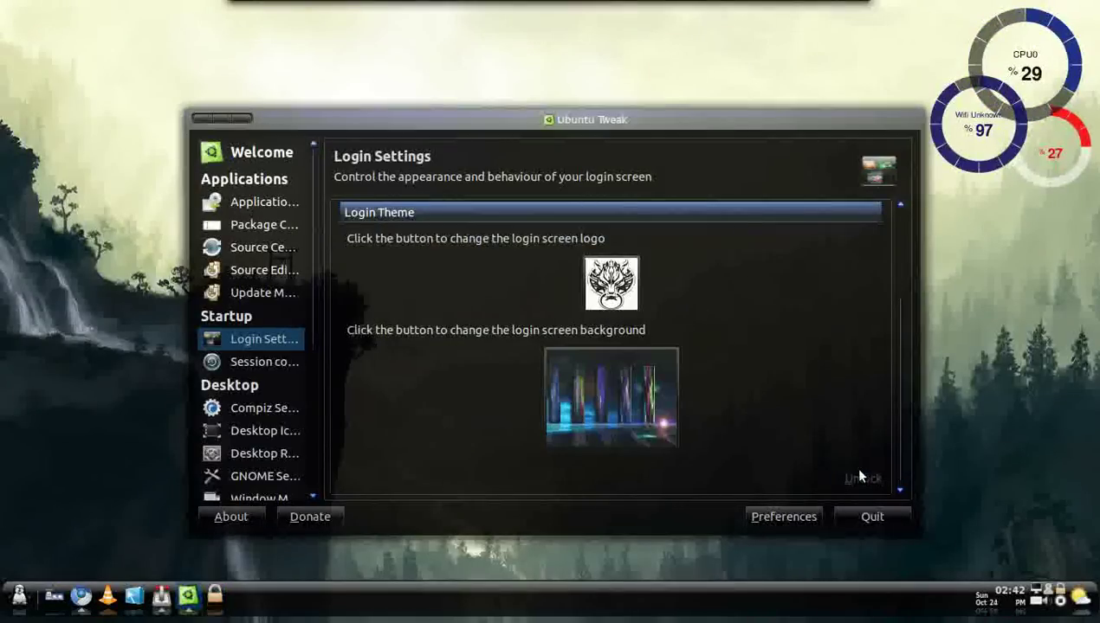
Step: Set the login background to 47 [DesktopNexus.com].jpg from Downloads
left_click(610, 424)
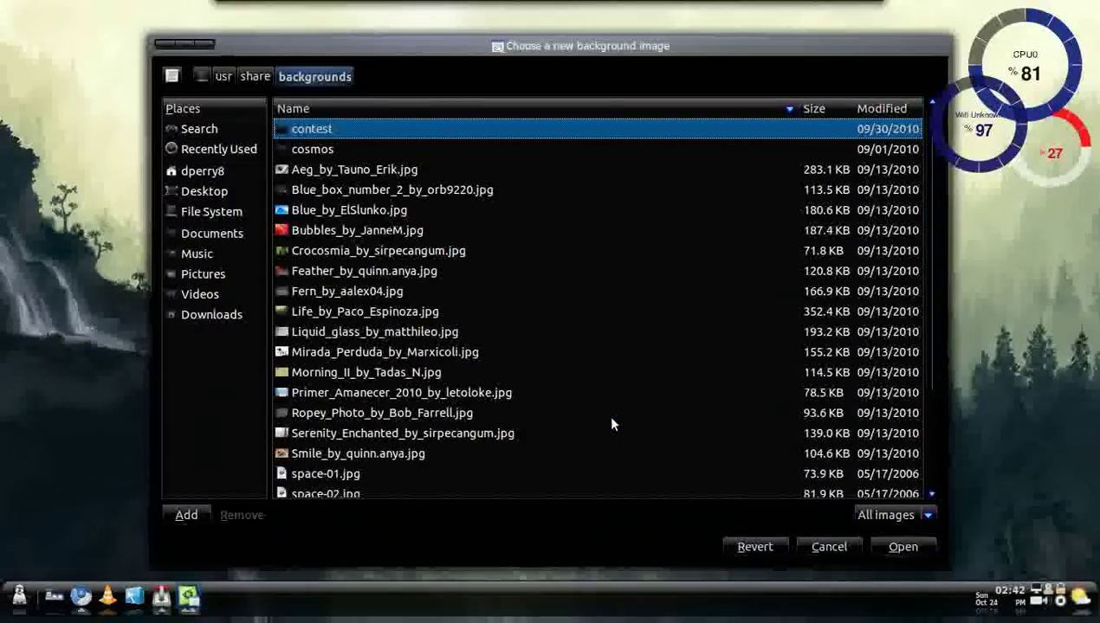
left_click(227, 315)
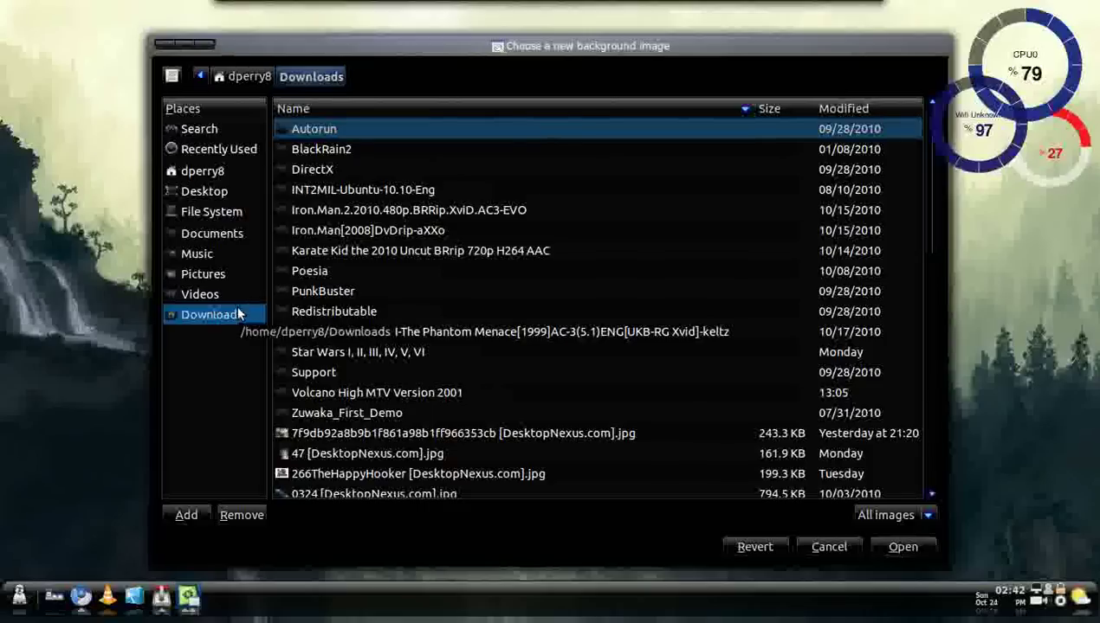
scroll(381, 329, "down", 2)
double_click(368, 362)
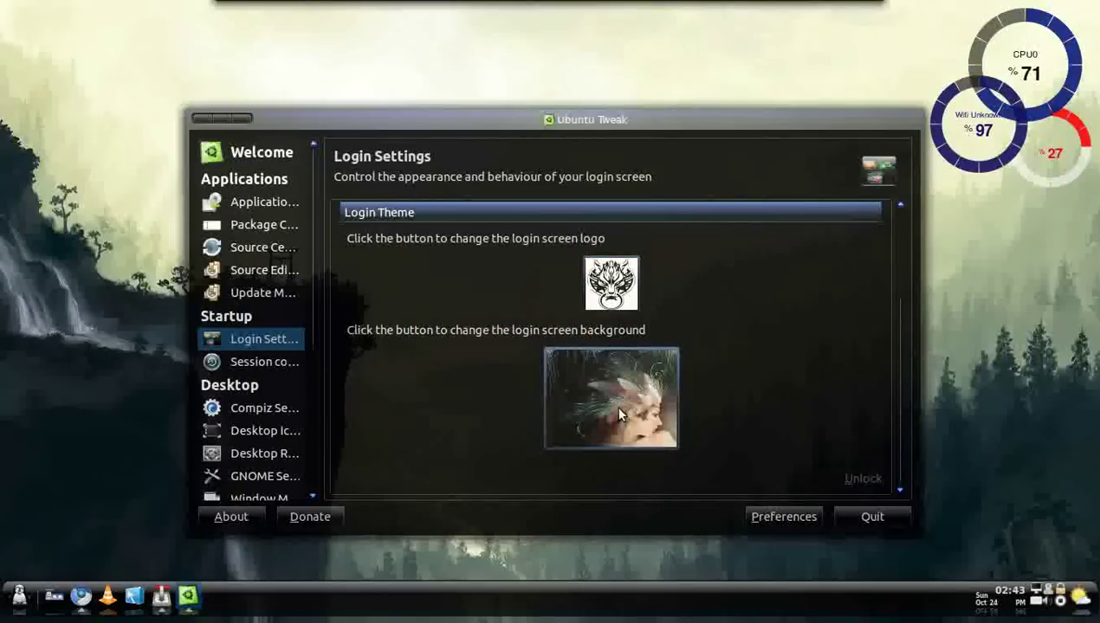
Step: Open Session control and toggle the save-applications and logout-confirmation options, leaving both off
left_click(279, 364)
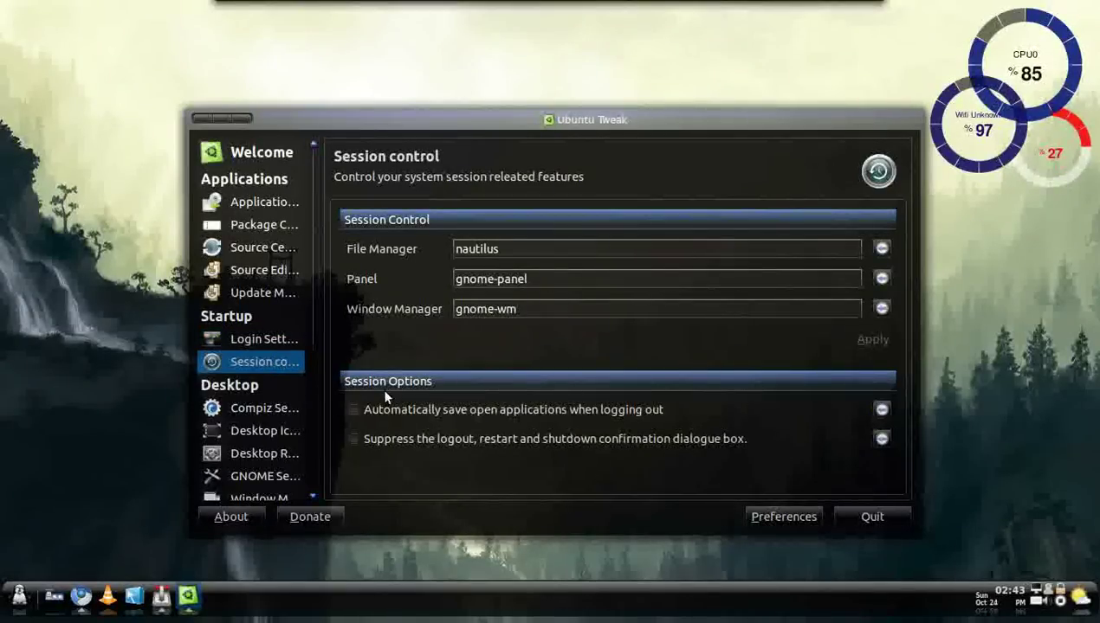
left_click(543, 413)
left_click(543, 412)
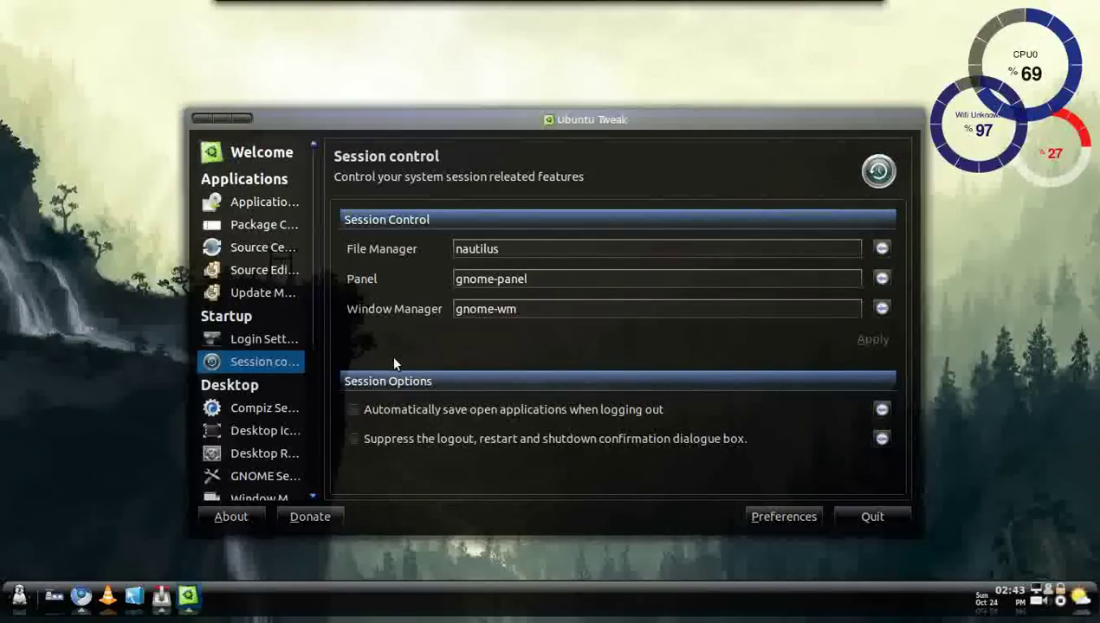
left_click(466, 439)
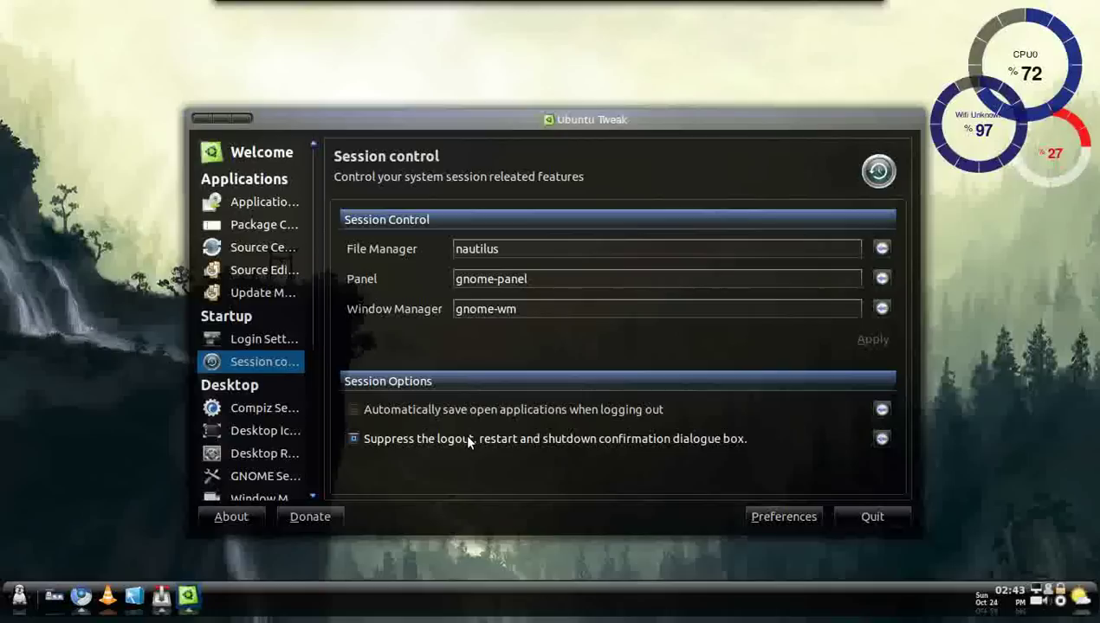
left_click(521, 430)
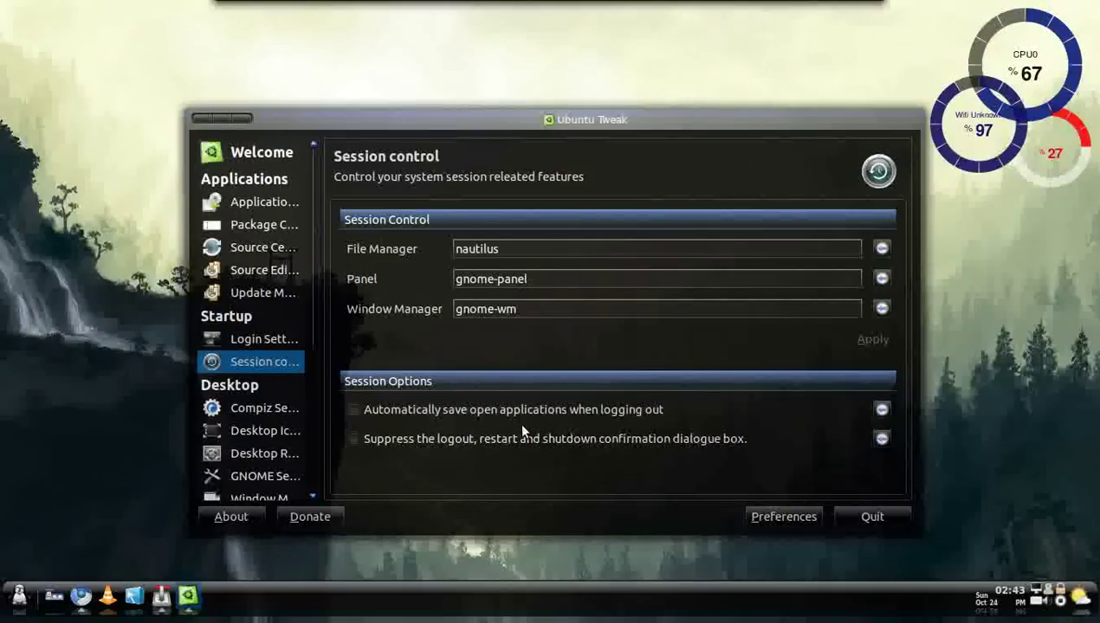
Step: Open Compiz Settings, try window snapping and a workspace-edge action dropdown, leaving both unchanged
left_click(264, 408)
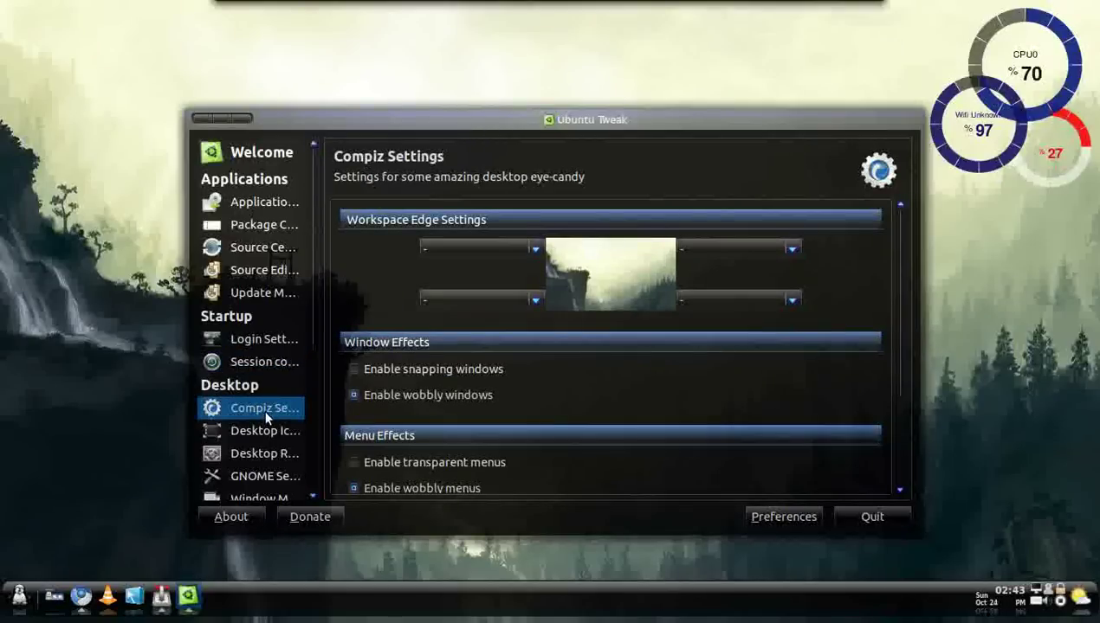
left_click(533, 374)
left_click(534, 374)
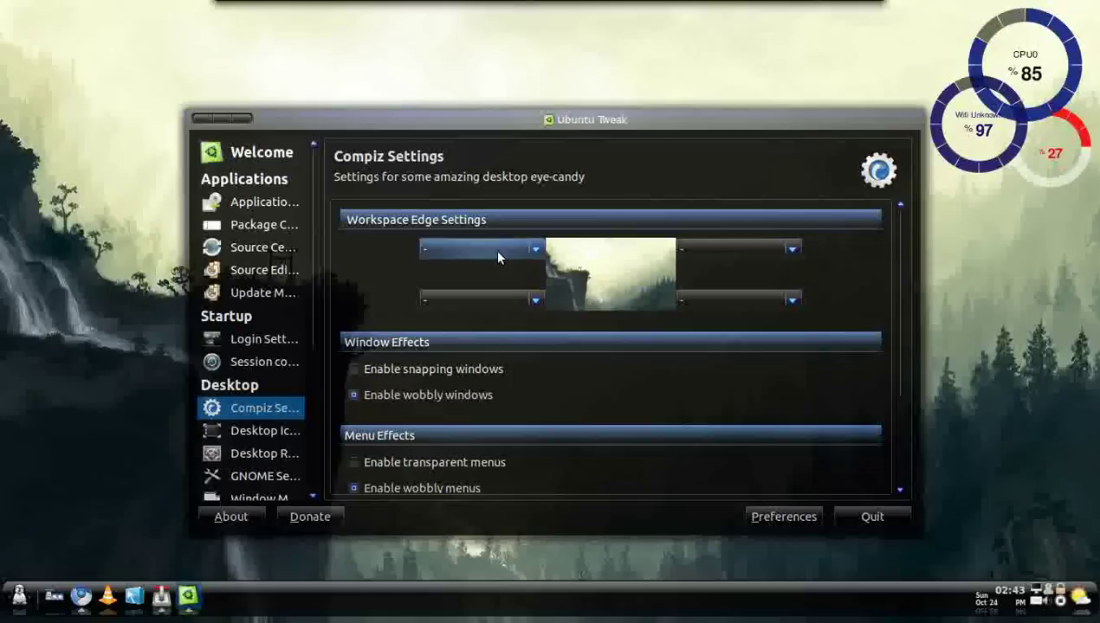
left_click(727, 301)
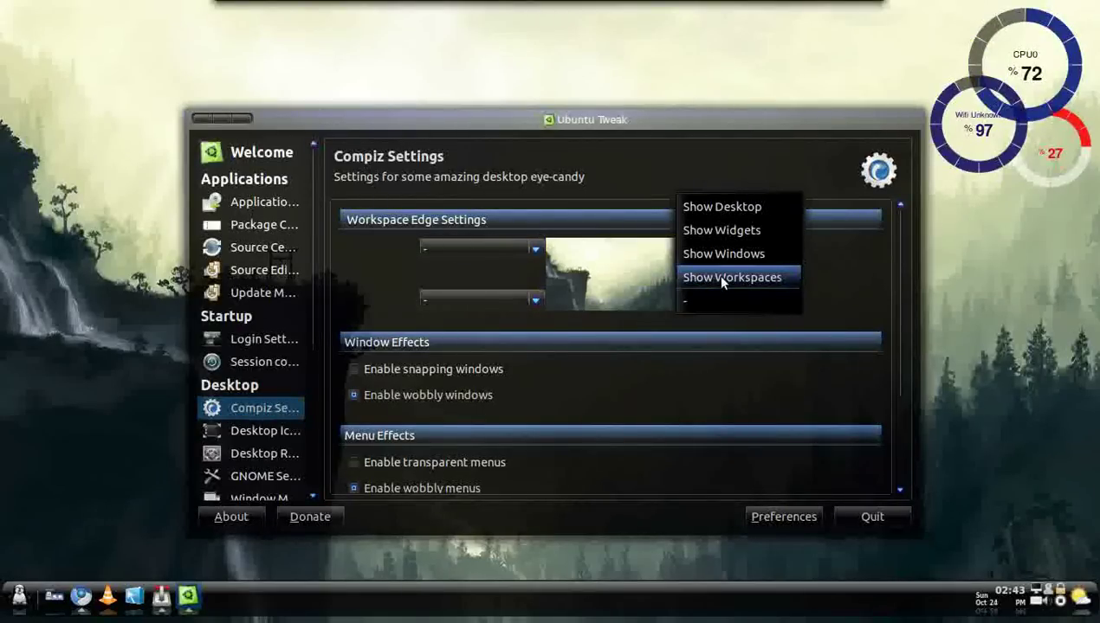
left_click(822, 299)
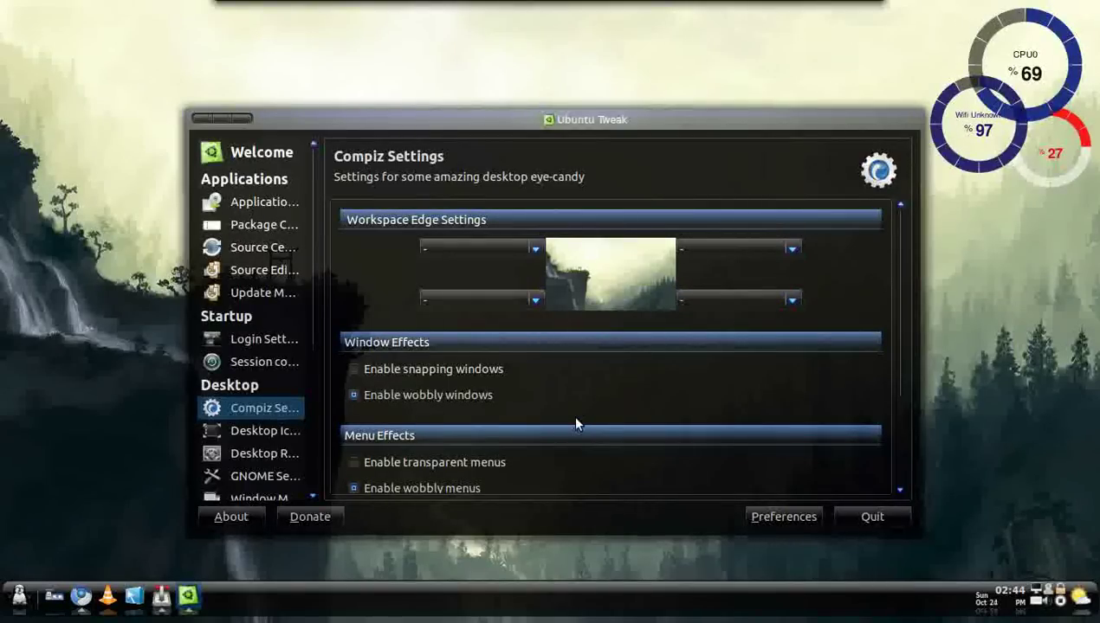
scroll(574, 421, "down", 3)
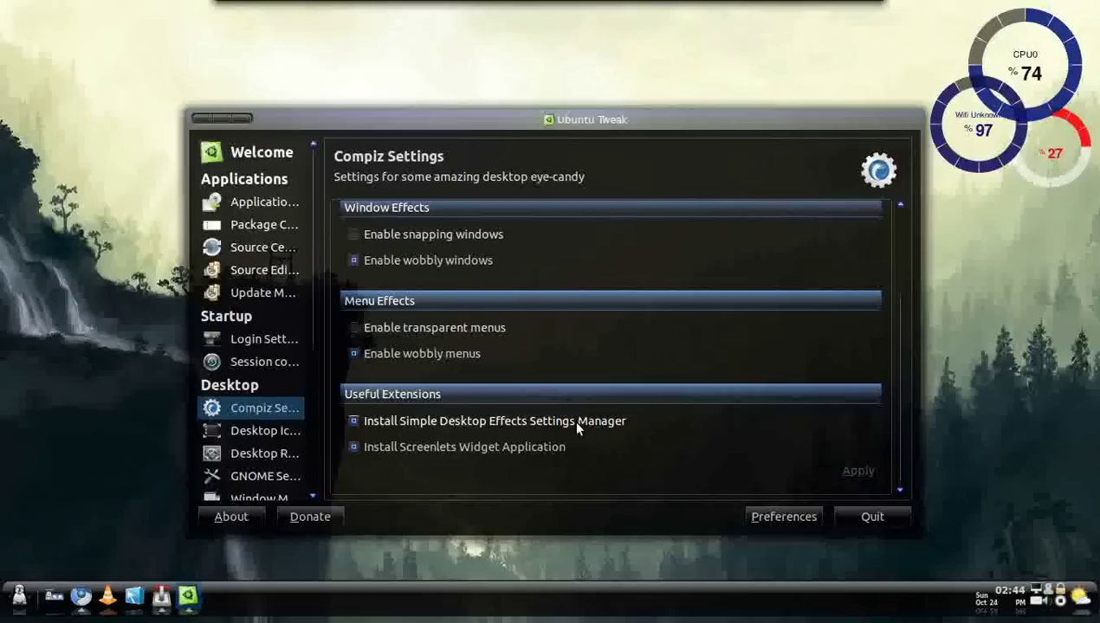
Step: Open Desktop Icon Settings and show the Computer, Home Folder and Trash icons on the desktop
left_click(246, 436)
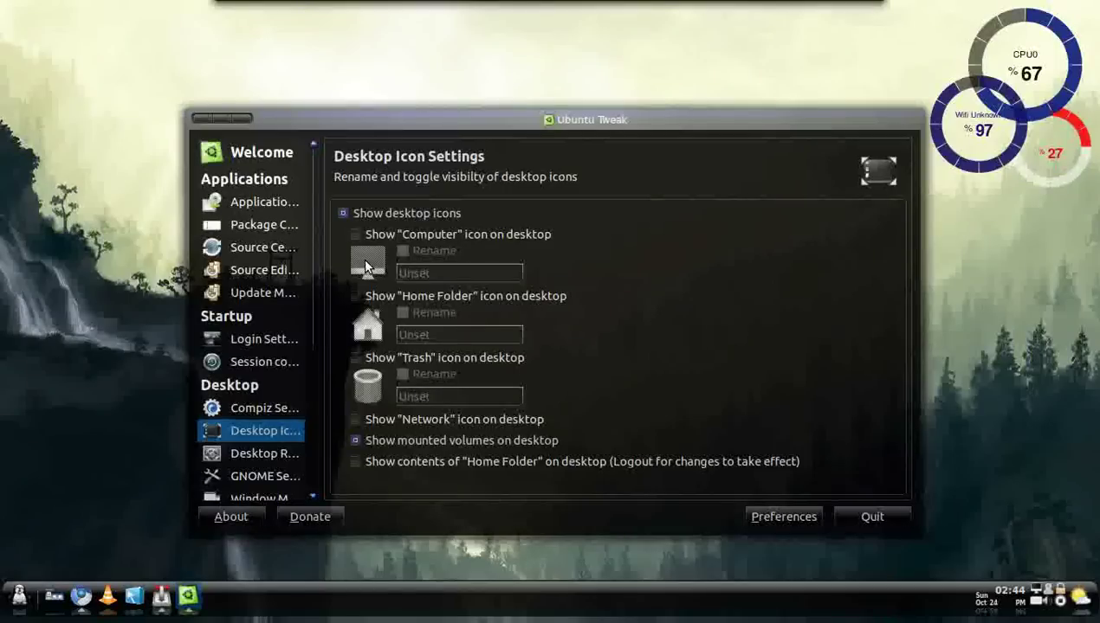
left_click(356, 235)
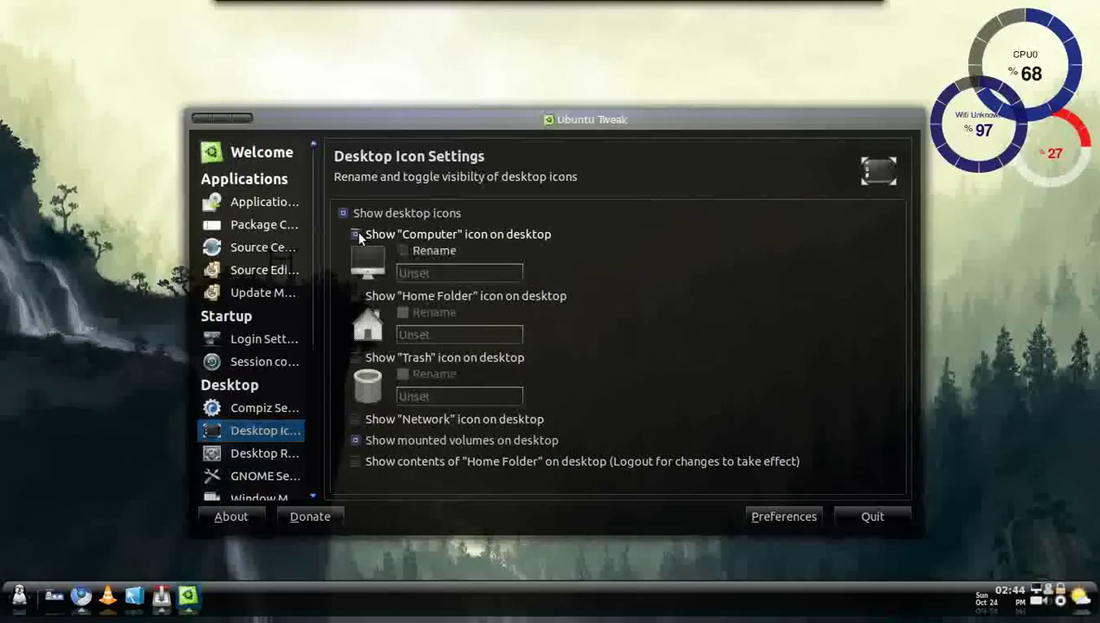
left_click(355, 298)
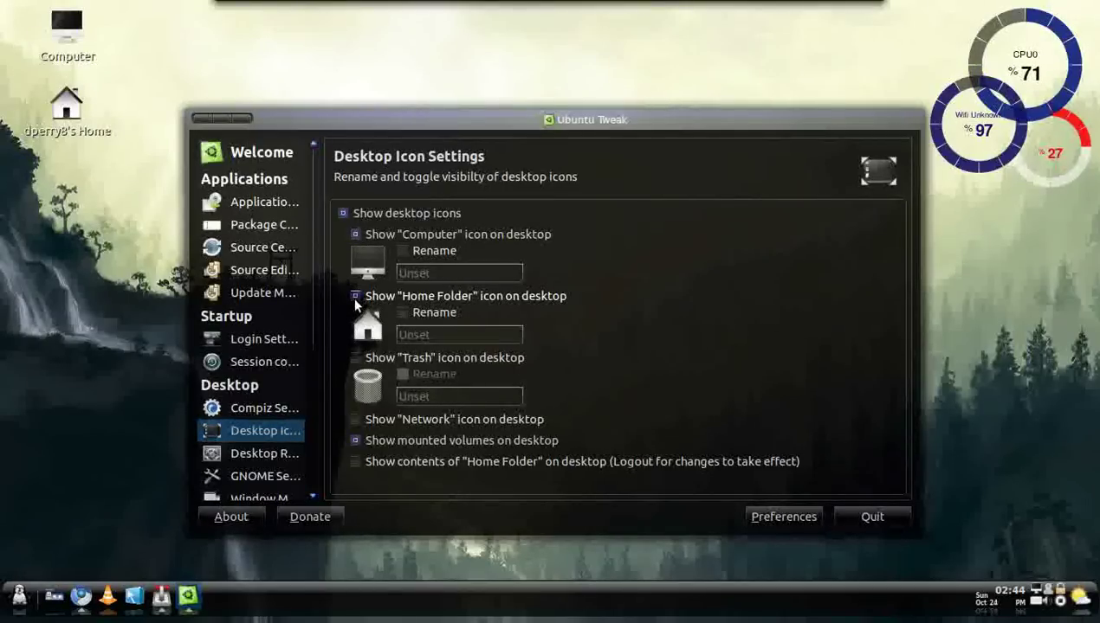
left_click(355, 358)
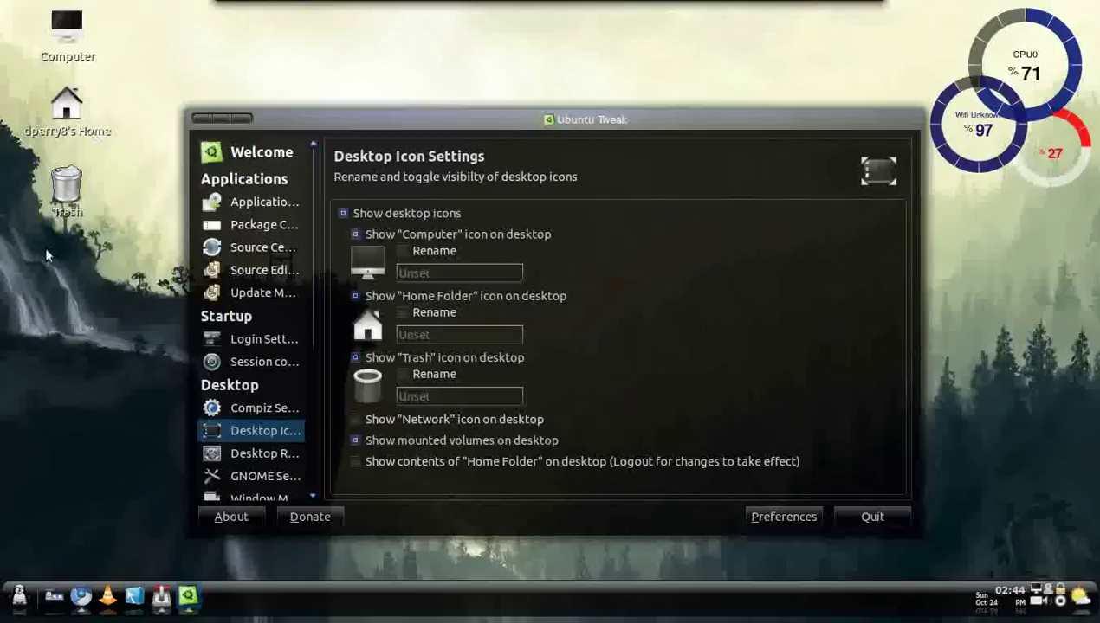
Step: Hide the Computer, Home Folder and Trash desktop icons again
left_click(355, 234)
left_click(355, 297)
left_click(356, 356)
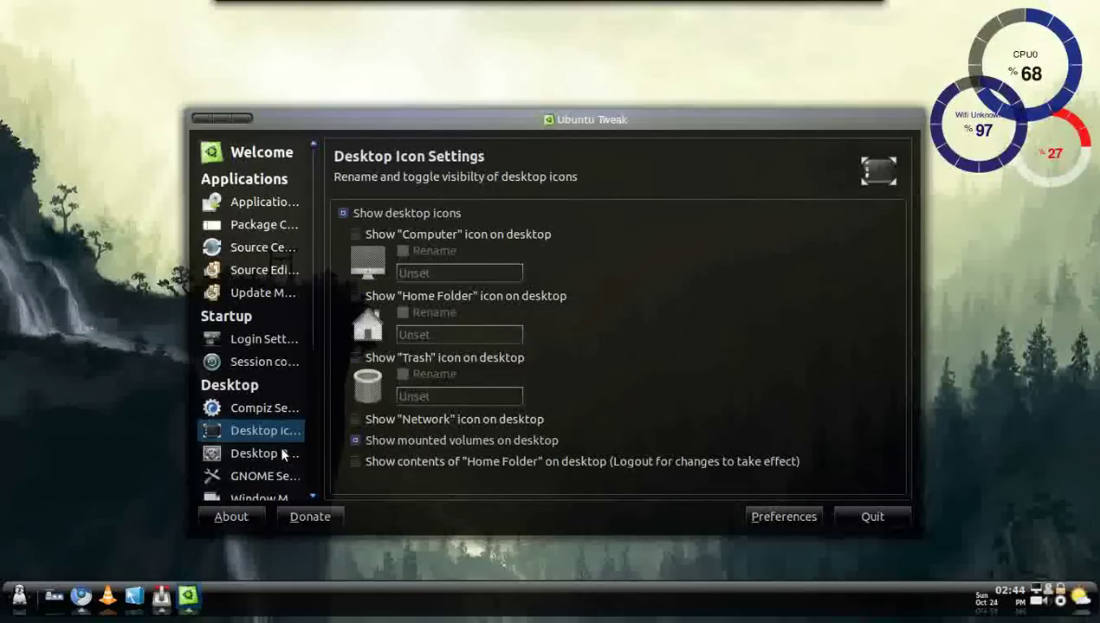
Step: Dismiss the GNOME Do launcher after typing 'd', then show Ubuntu Tweak's Desktop Recovery page
key("super+space")
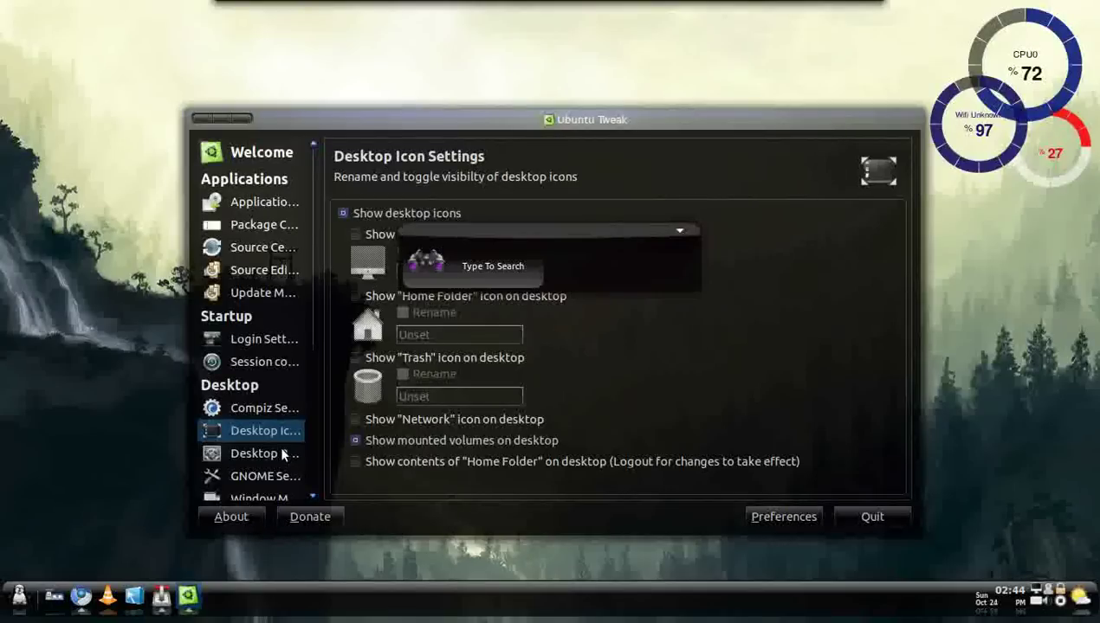
type("d")
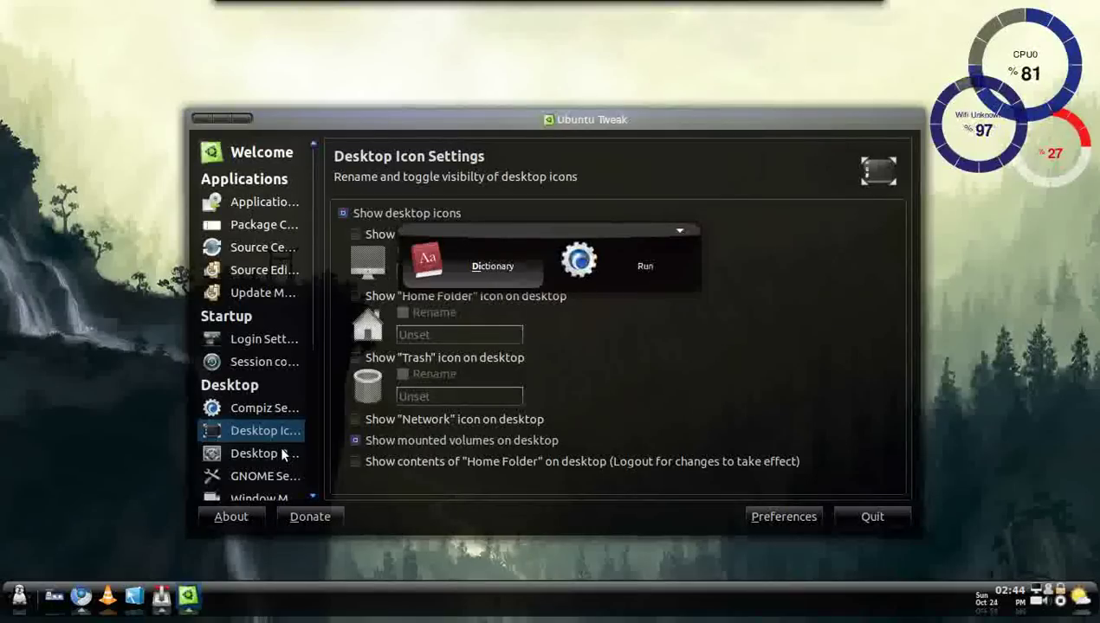
key("Escape")
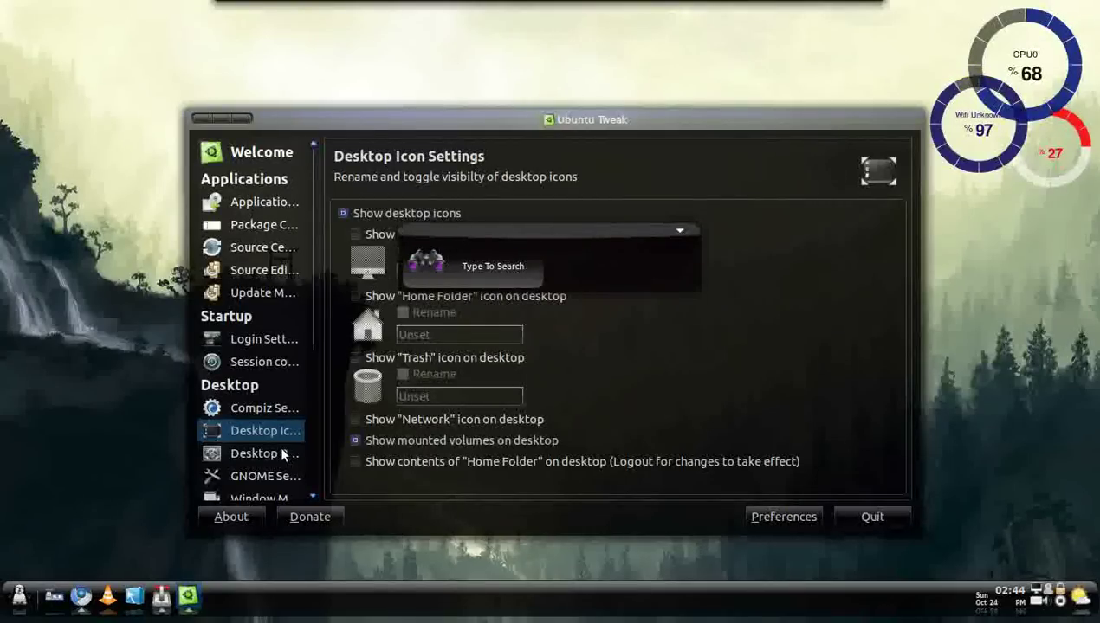
key("Escape")
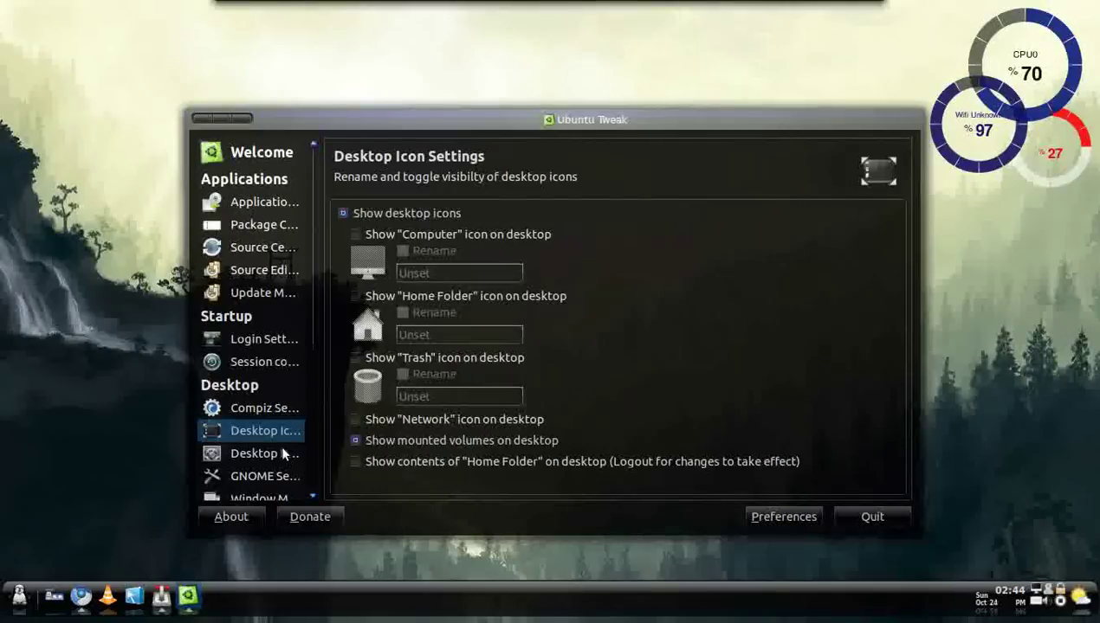
left_click(282, 454)
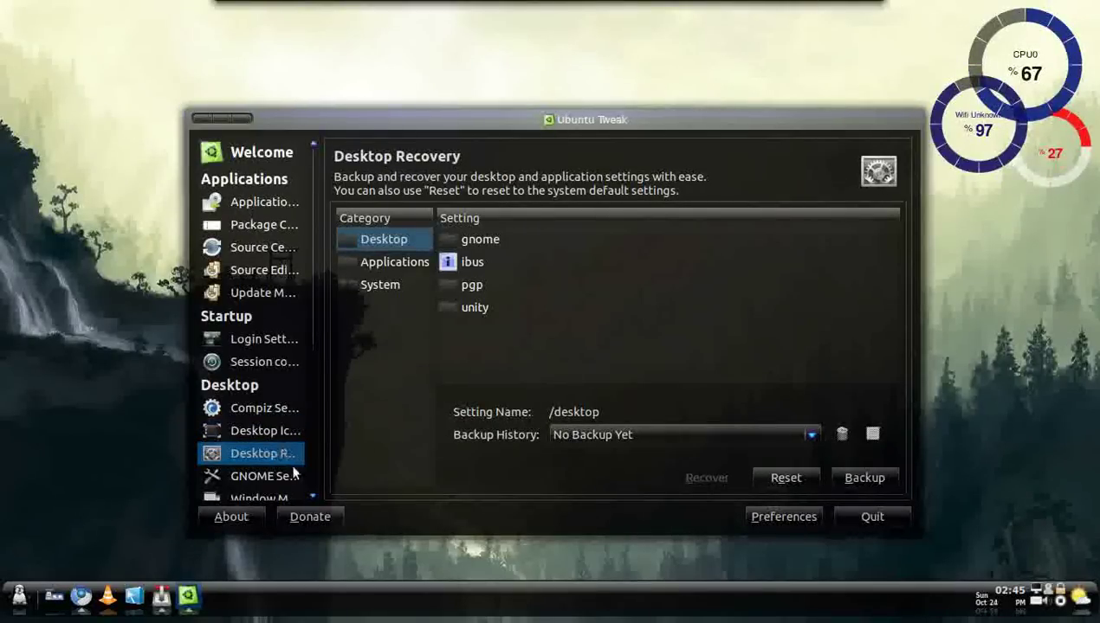
Step: Open GNOME Settings and toggle Show icons in menus on and back off
left_click(294, 476)
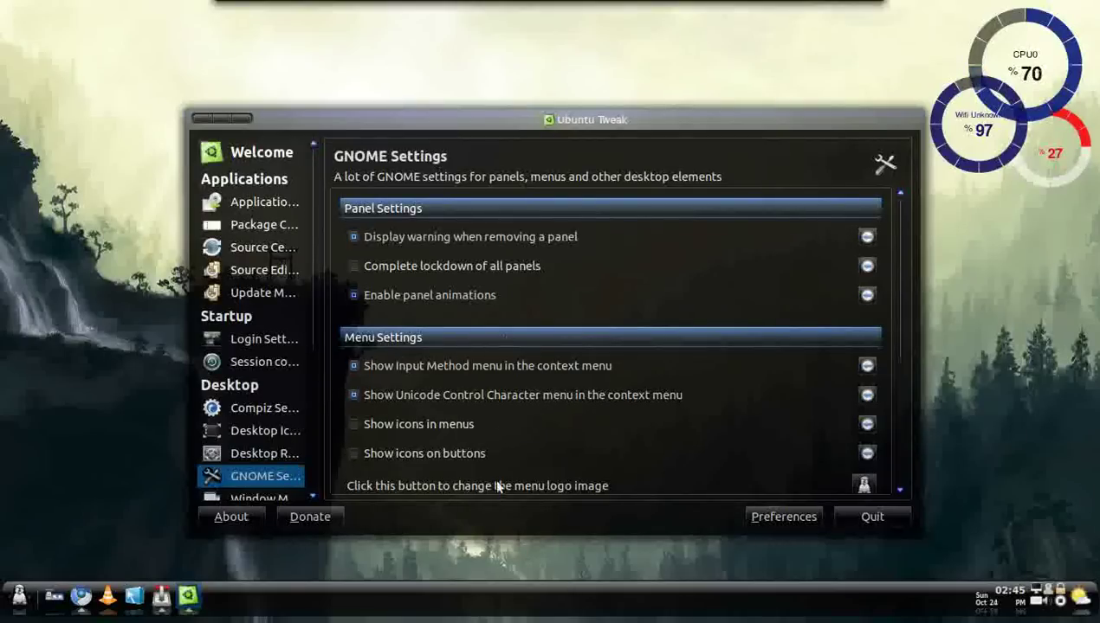
left_click(417, 426)
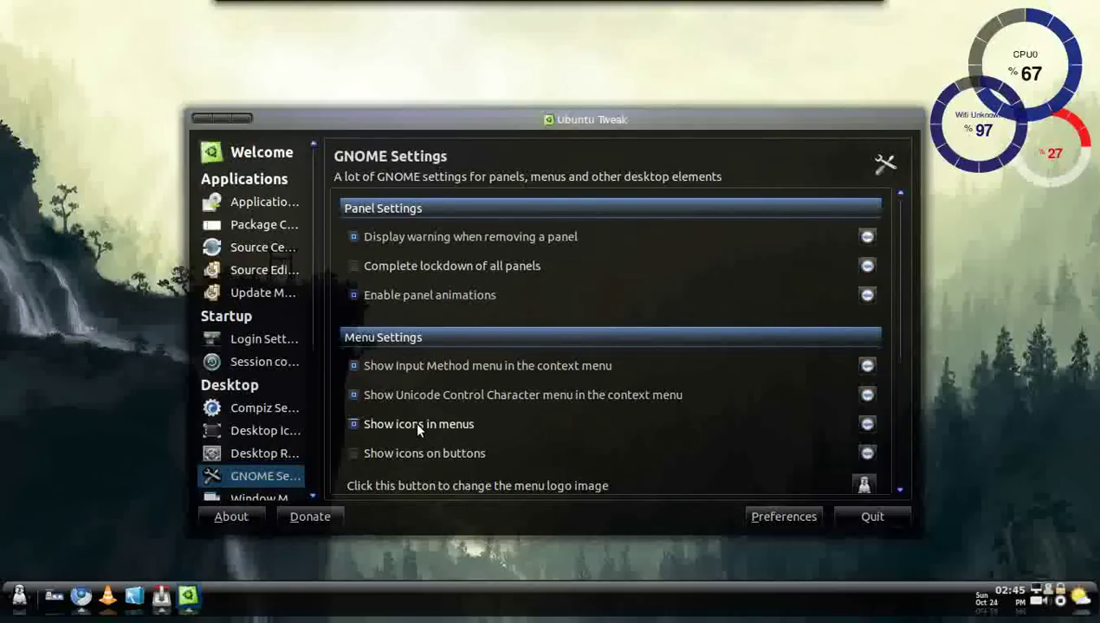
left_click(418, 423)
scroll(299, 430, "down", 3)
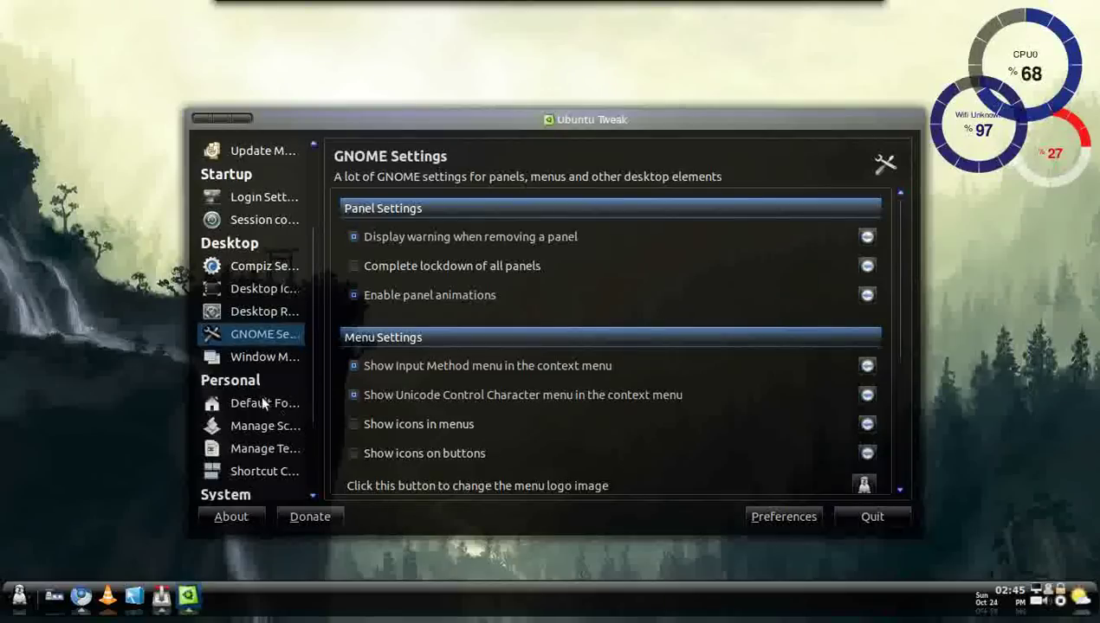
Step: View Default Folder Locations, Manage Scripts, Manage Templates and Shortcut Commands, ending on Login Settings
left_click(265, 403)
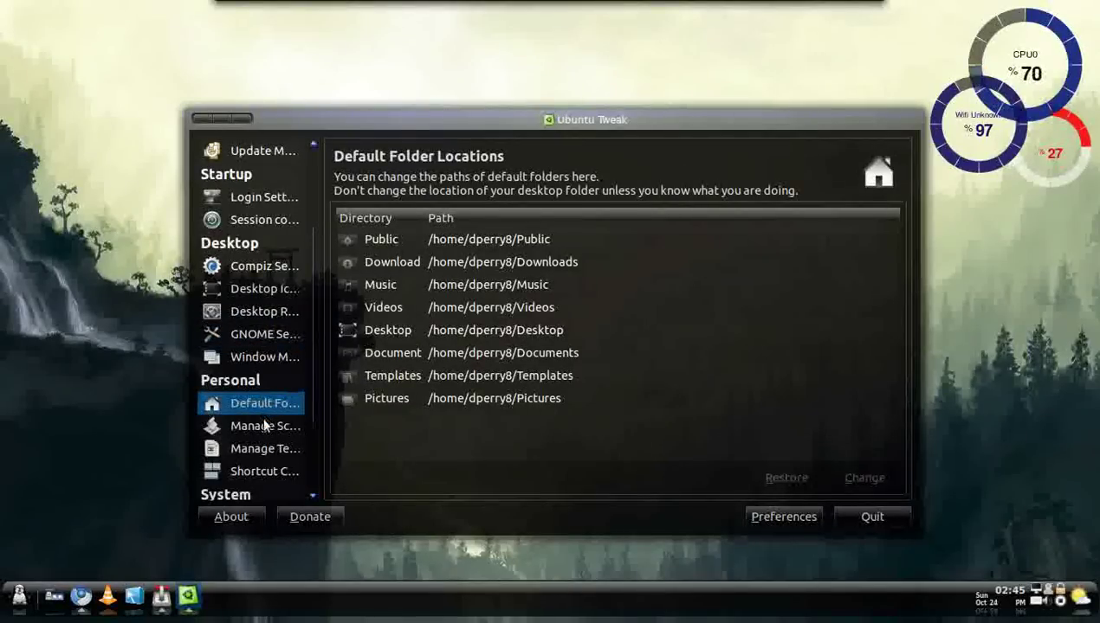
left_click(267, 428)
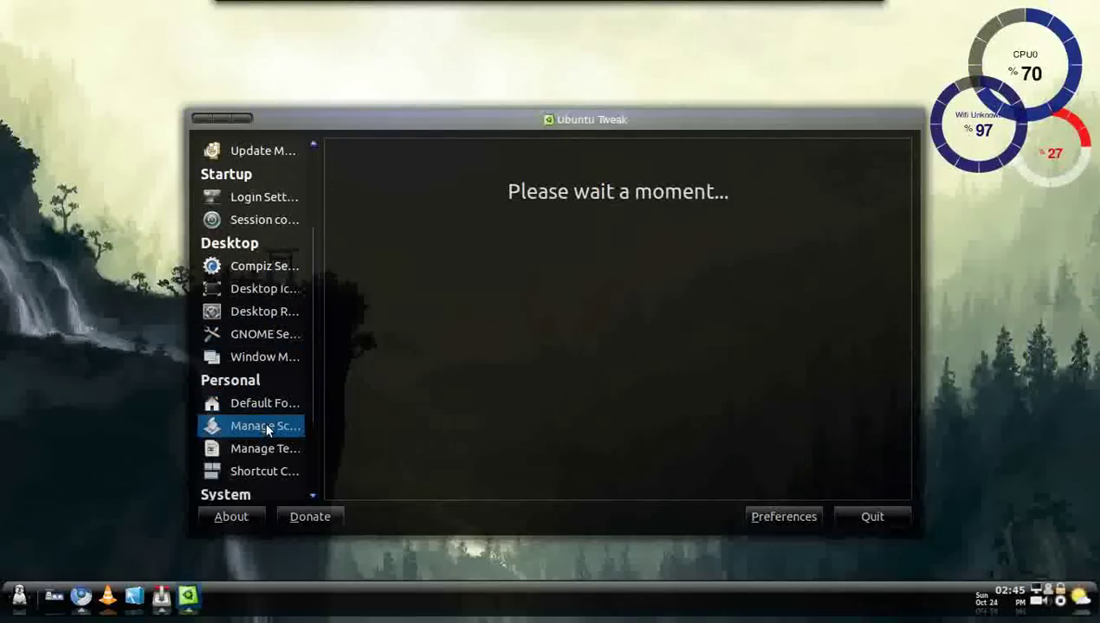
left_click(267, 447)
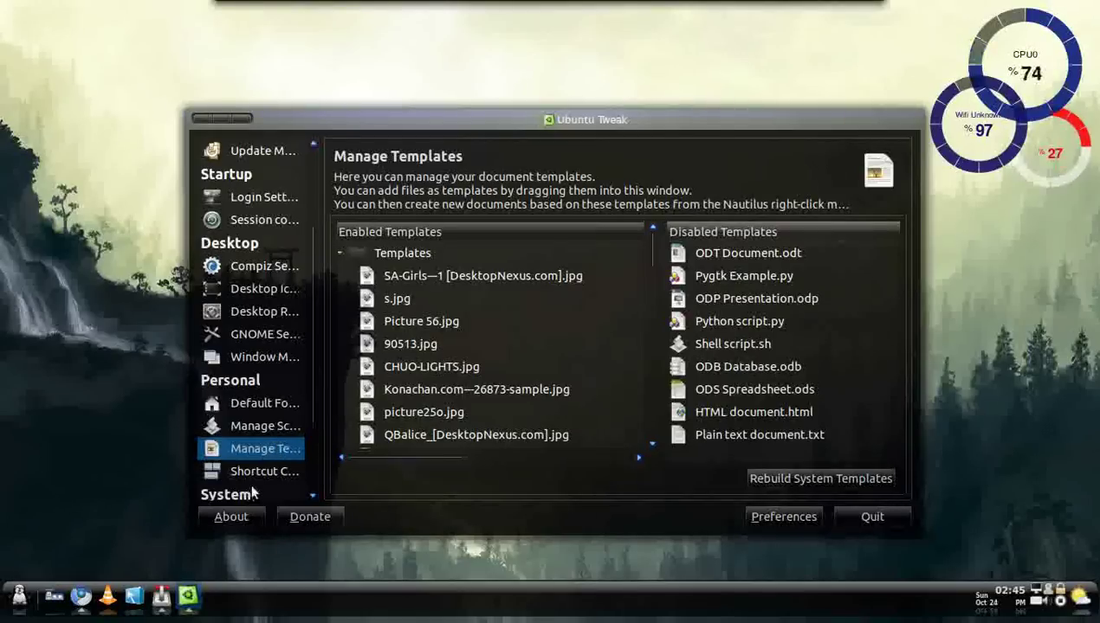
left_click(263, 476)
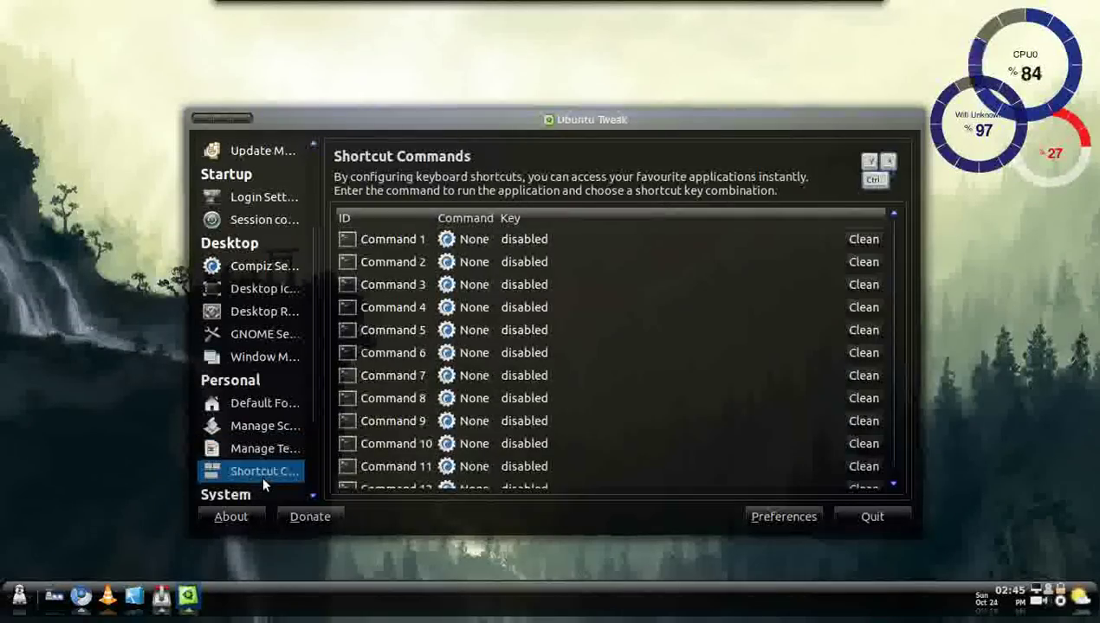
left_click(283, 206)
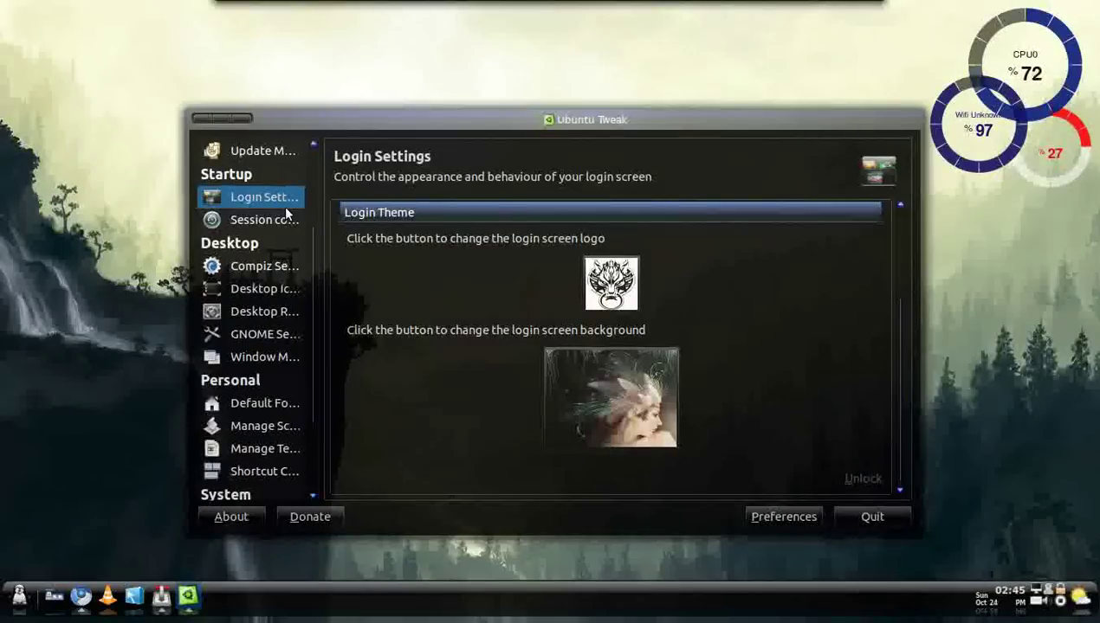
Step: View the Source Editor and Update Manager pages, then close Ubuntu Tweak
scroll(282, 205, "up", 3)
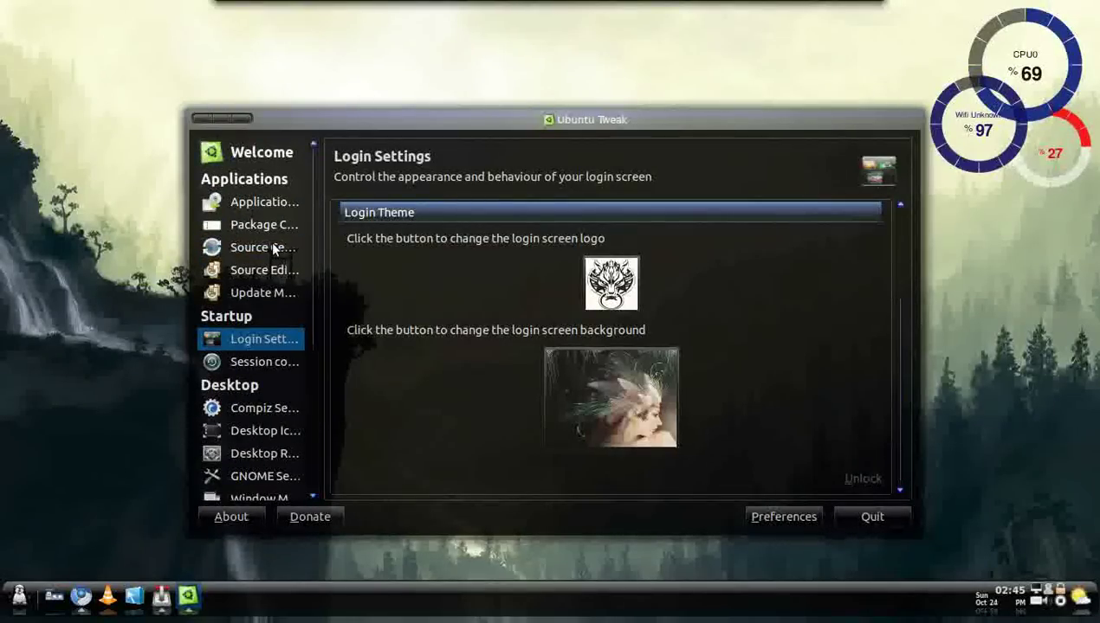
left_click(267, 273)
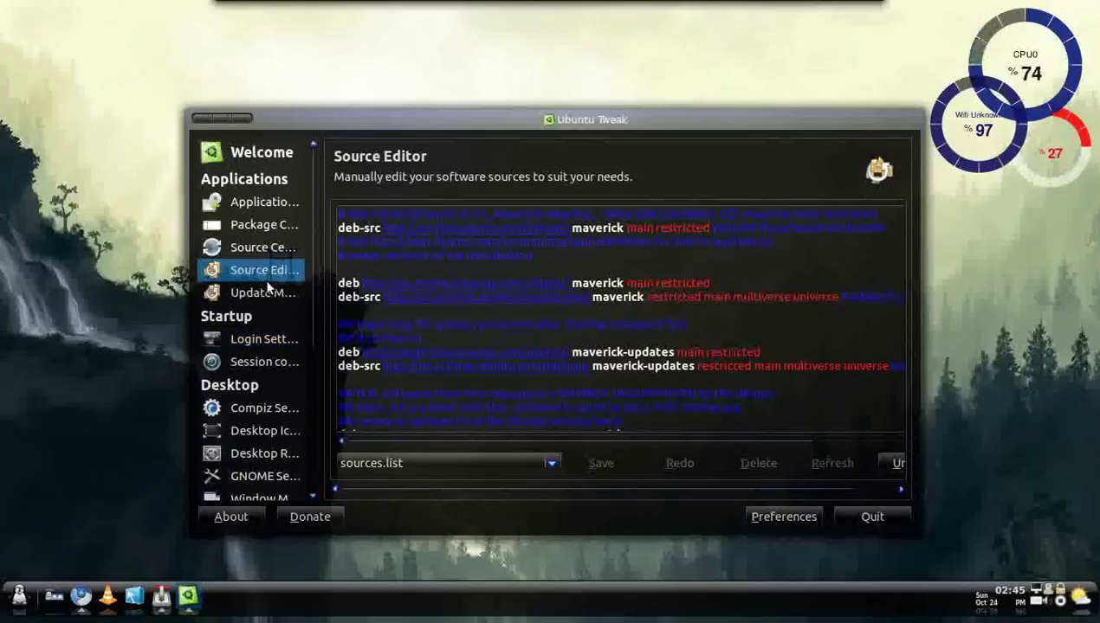
left_click(263, 294)
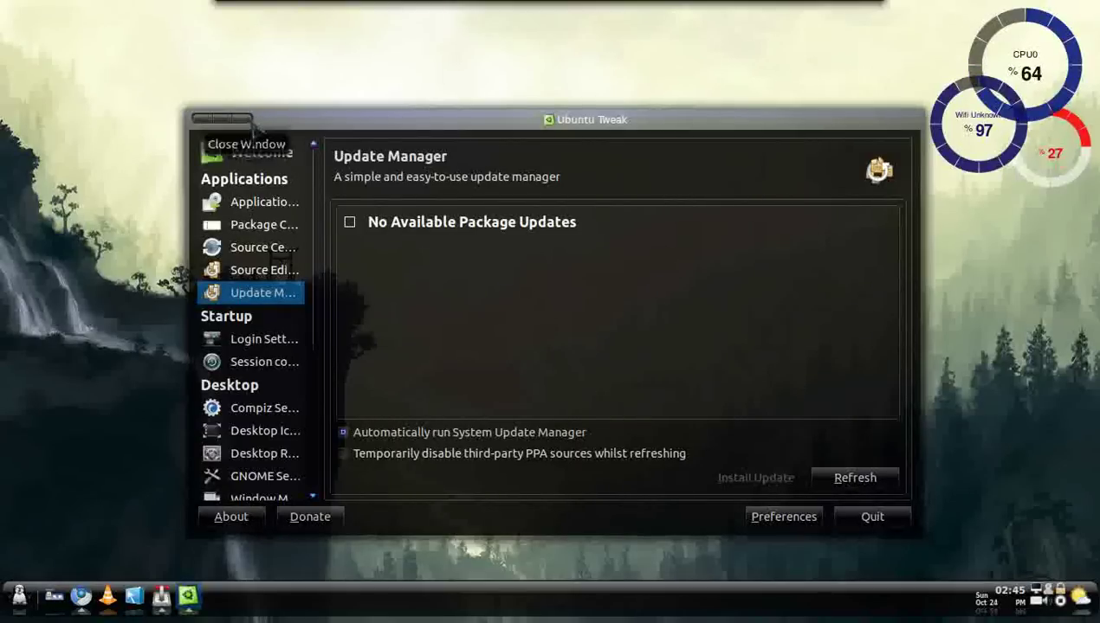
left_click(249, 120)
mouse_move(379, 9)
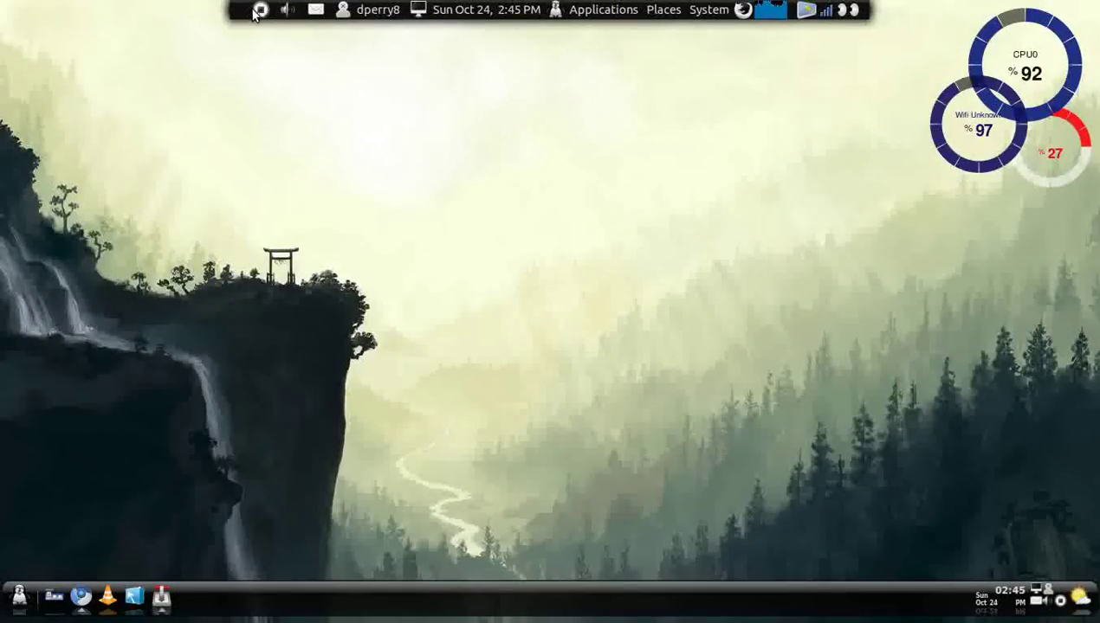